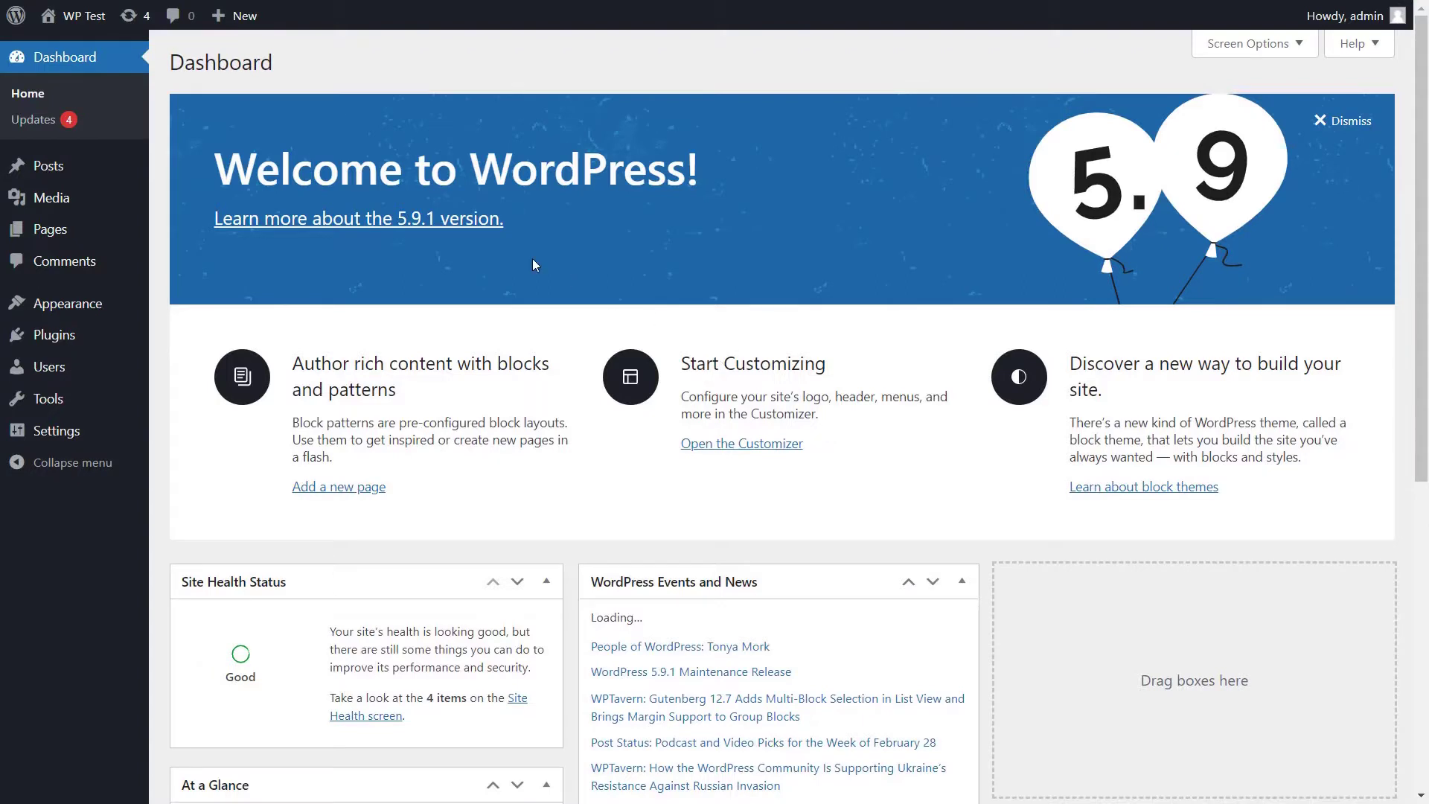
# Search the plugin directory for 'saml', then install and activate miniOrange SAML Single Sign On.
pyautogui.click(90, 340)
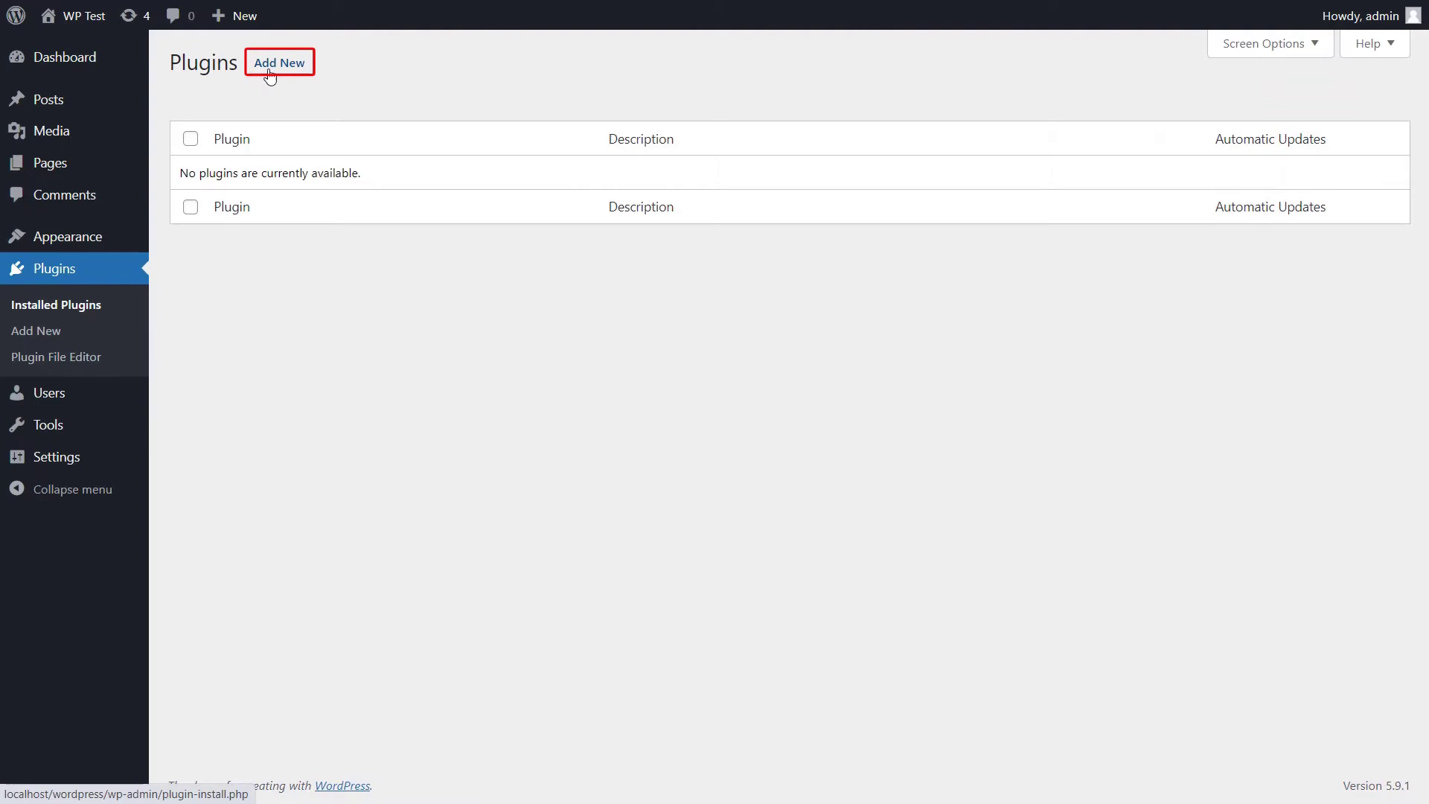
pyautogui.click(270, 75)
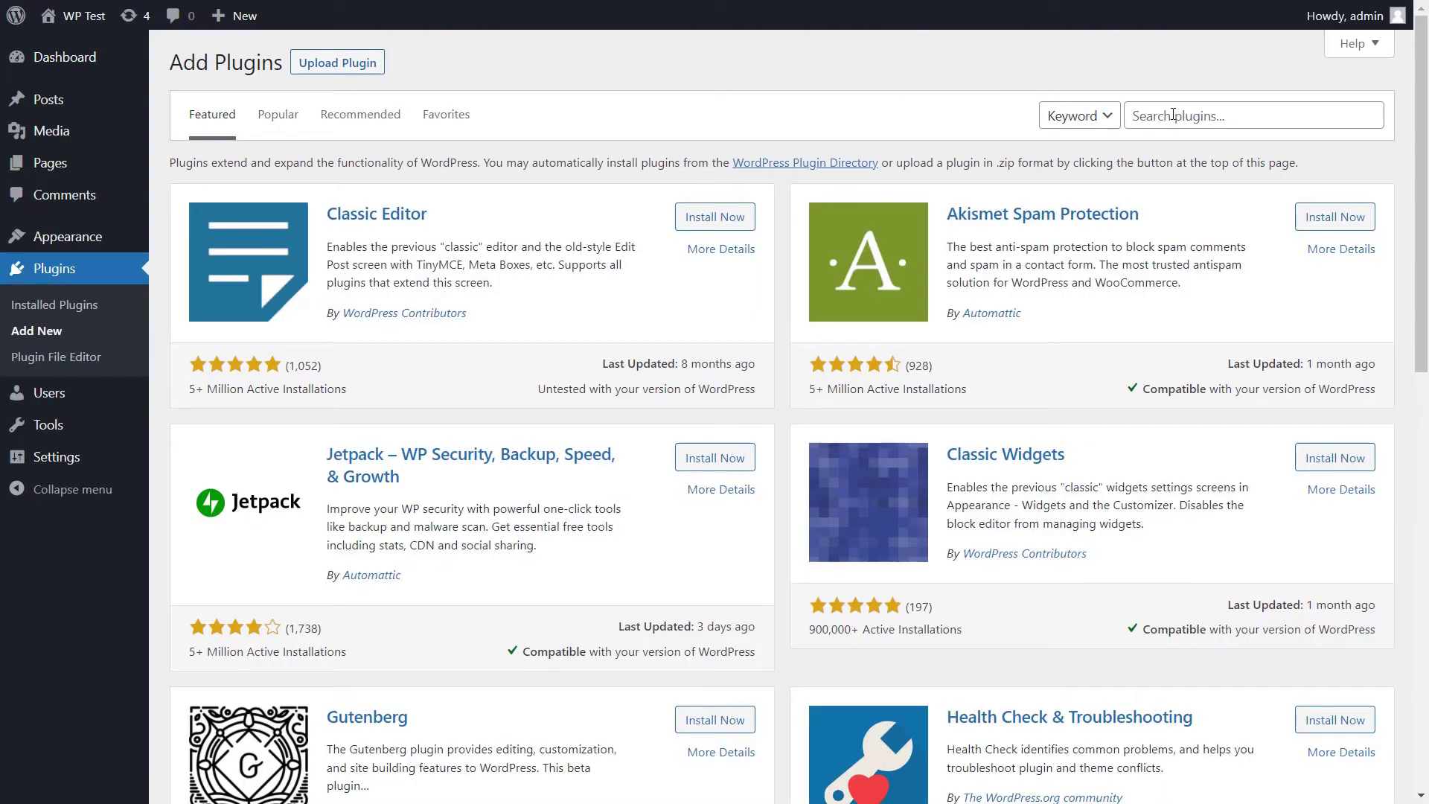
pyautogui.click(1173, 114)
pyautogui.write('saml')
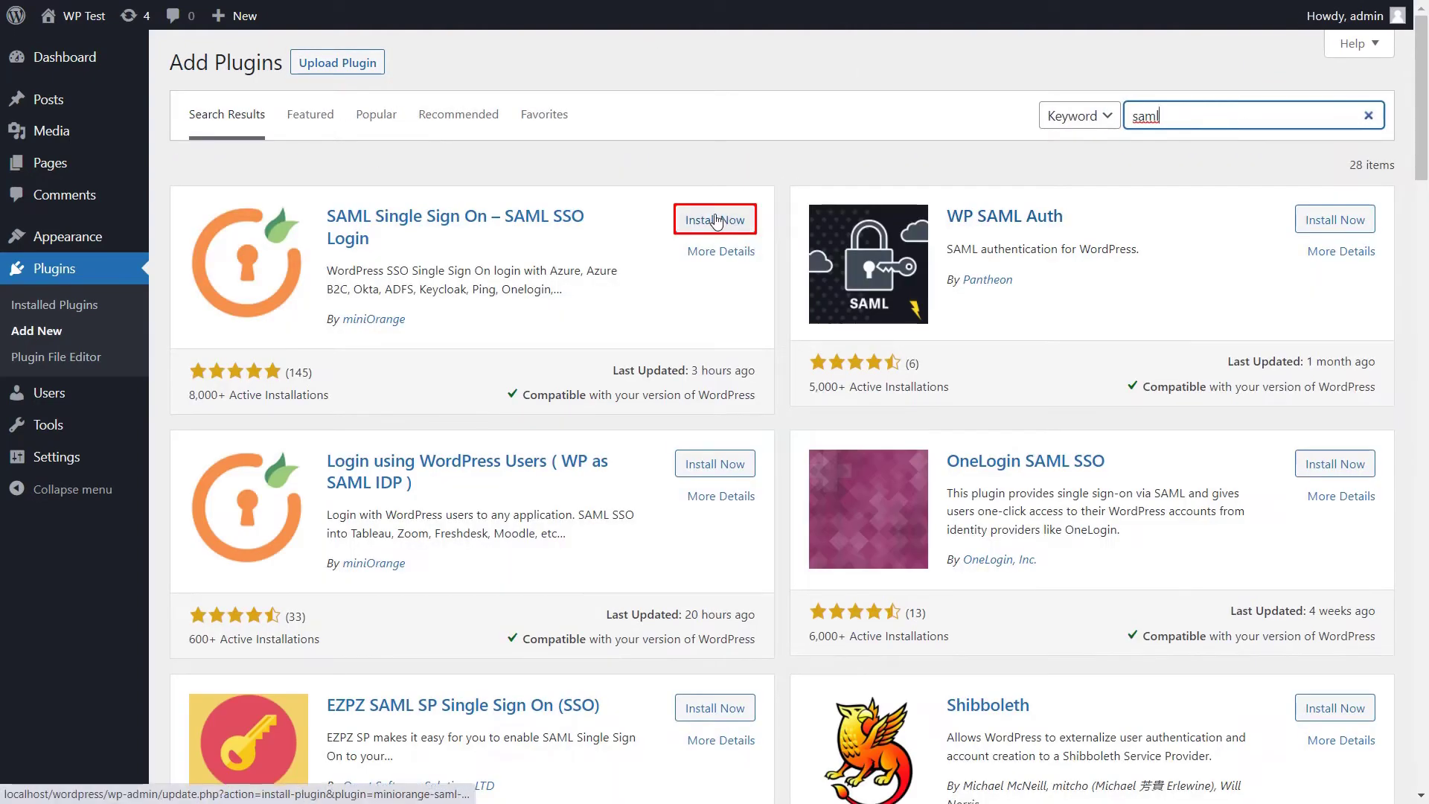
pyautogui.click(715, 220)
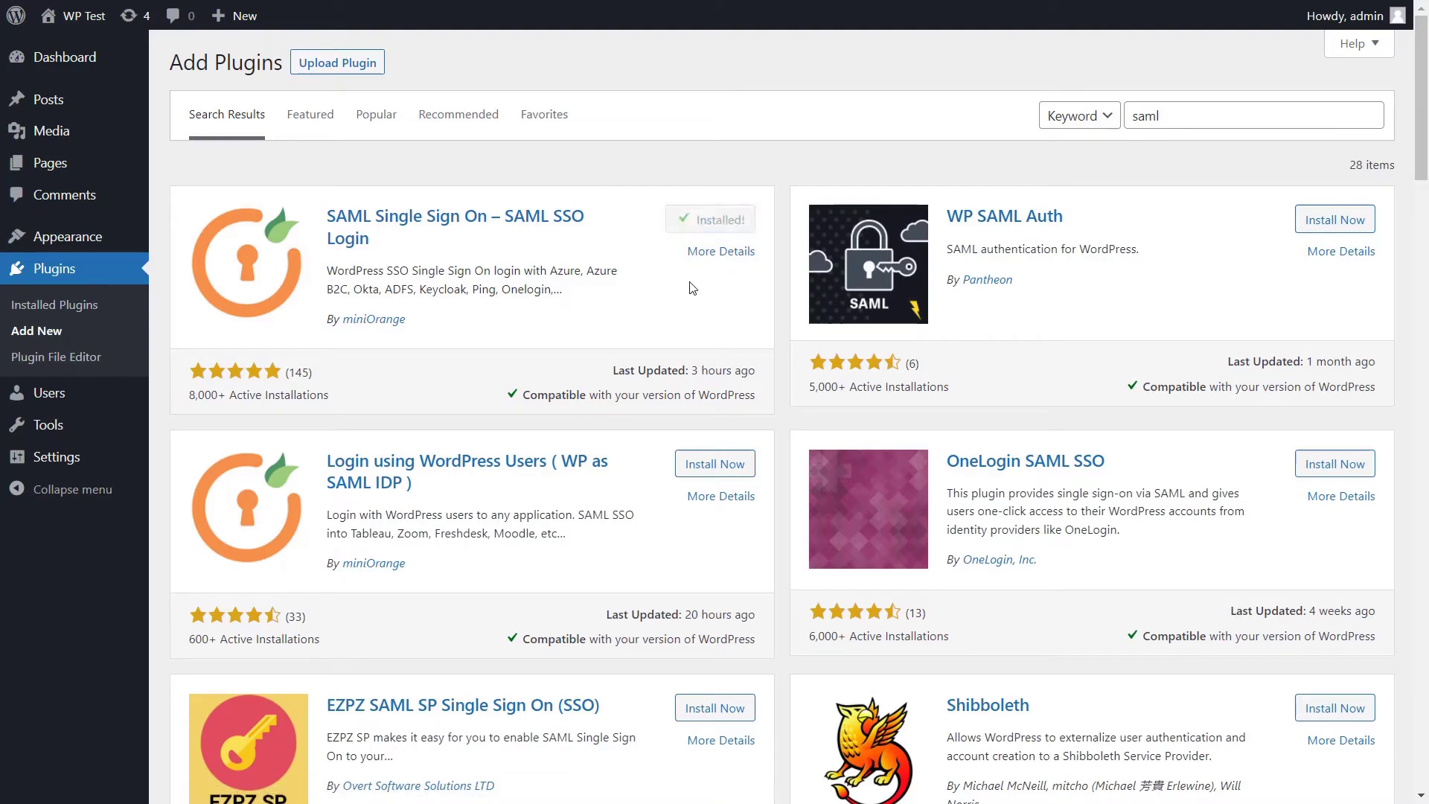
pyautogui.click(728, 220)
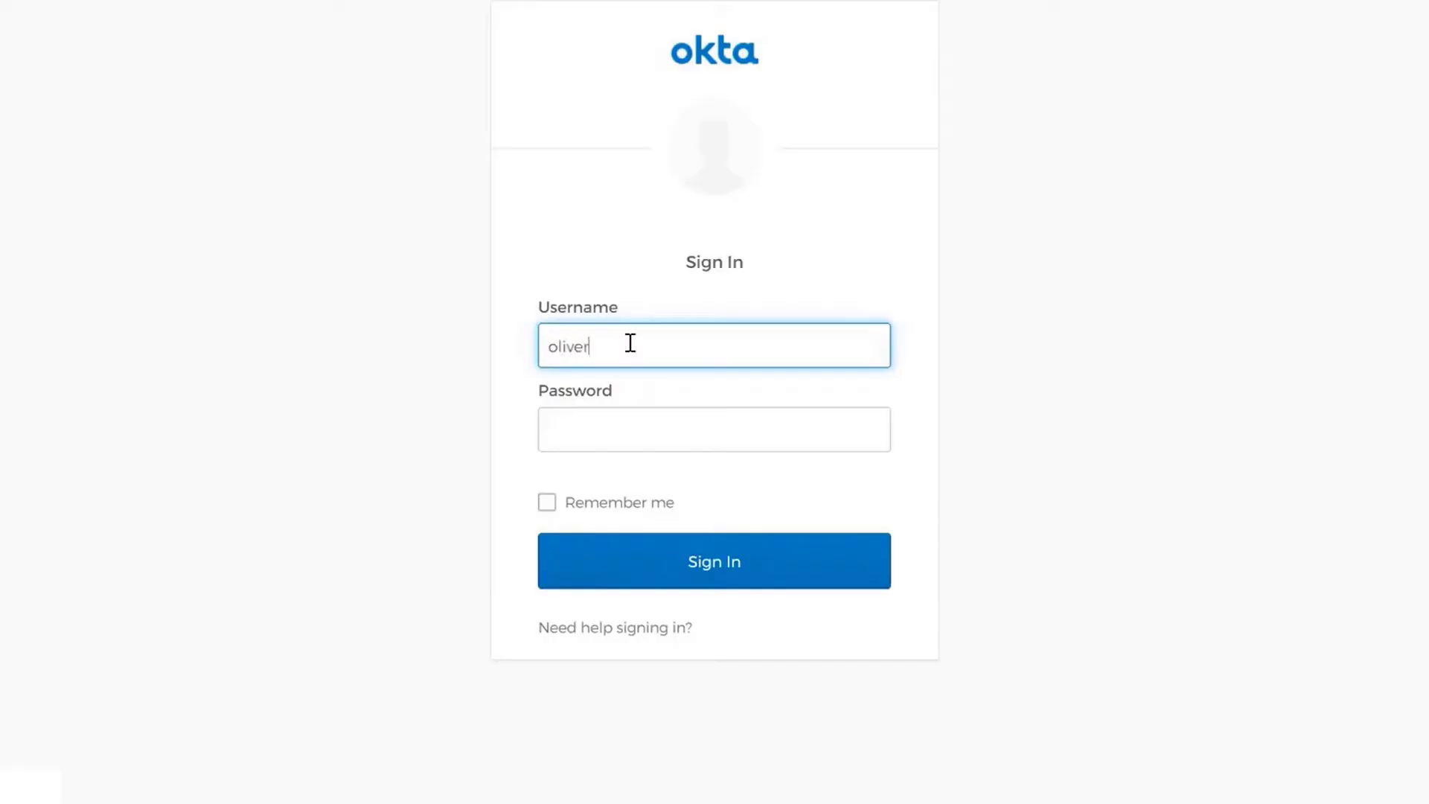
# Sign in to Okta with the account e-mail and password and enter the Admin console.
pyautogui.write('ail.com')
pyautogui.click(623, 426)
pyautogui.write('************')
pyautogui.press('Return')
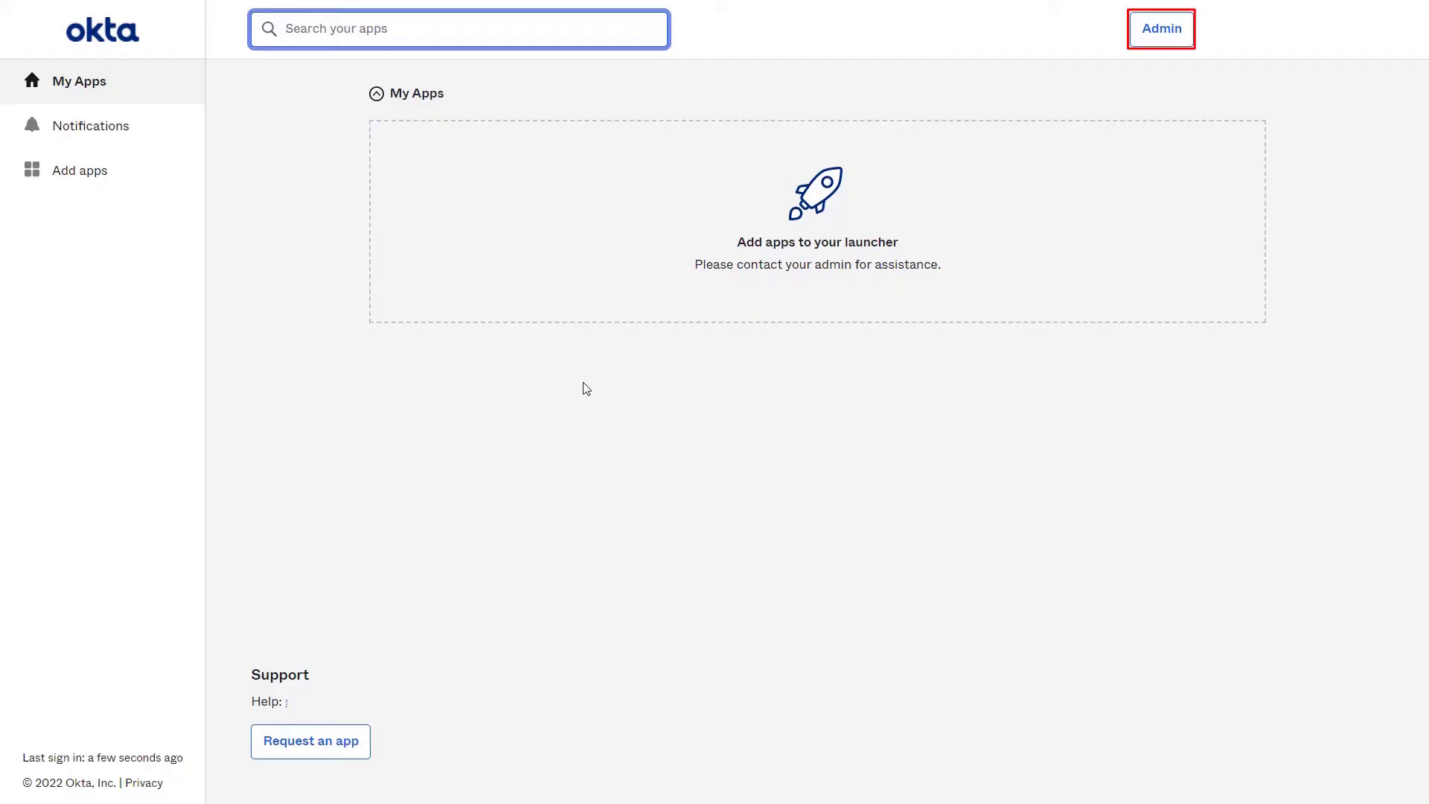
pyautogui.click(1170, 21)
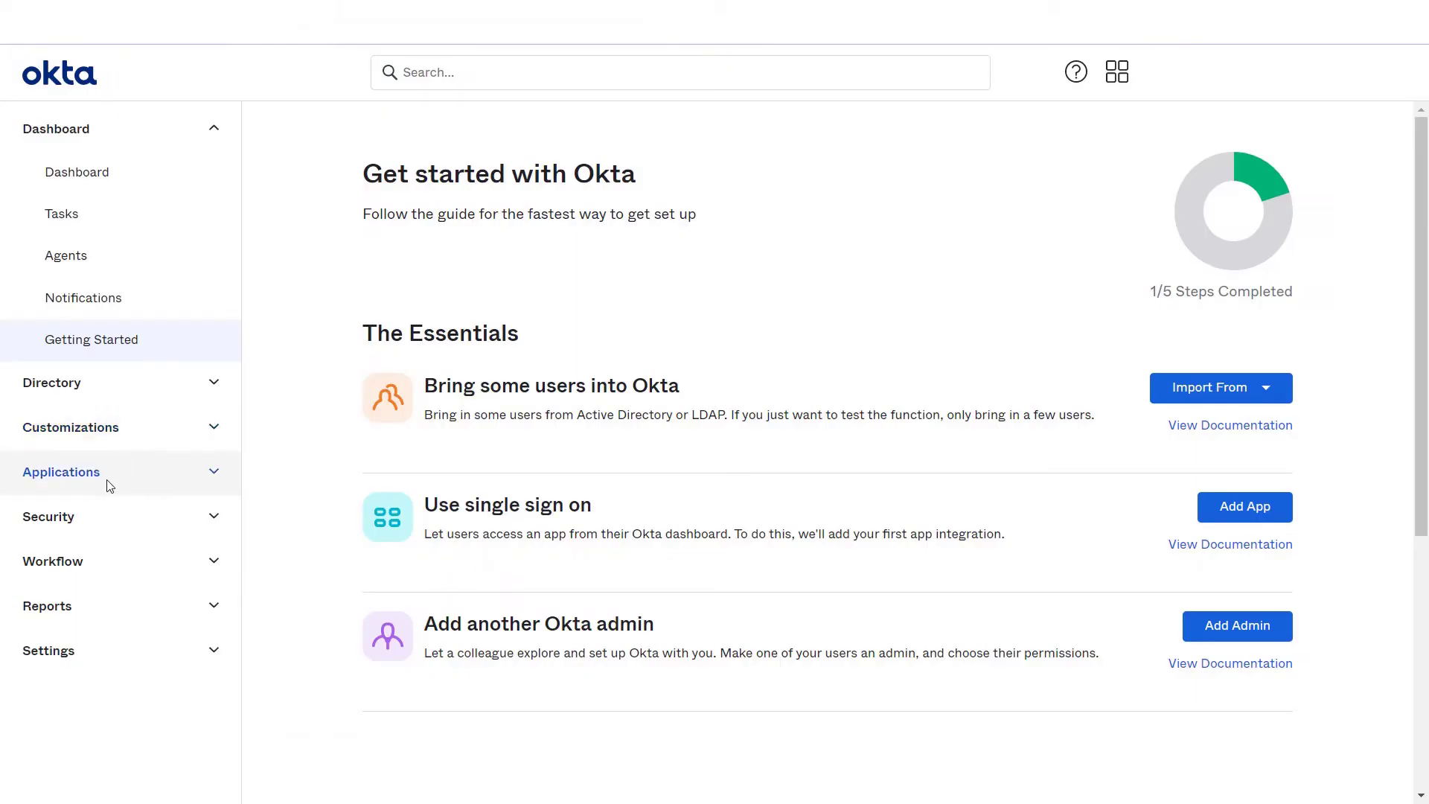
# Create a new SAML 2.0 app integration named 'Okta' and advance to Configure SAML.
pyautogui.click(106, 478)
pyautogui.click(99, 529)
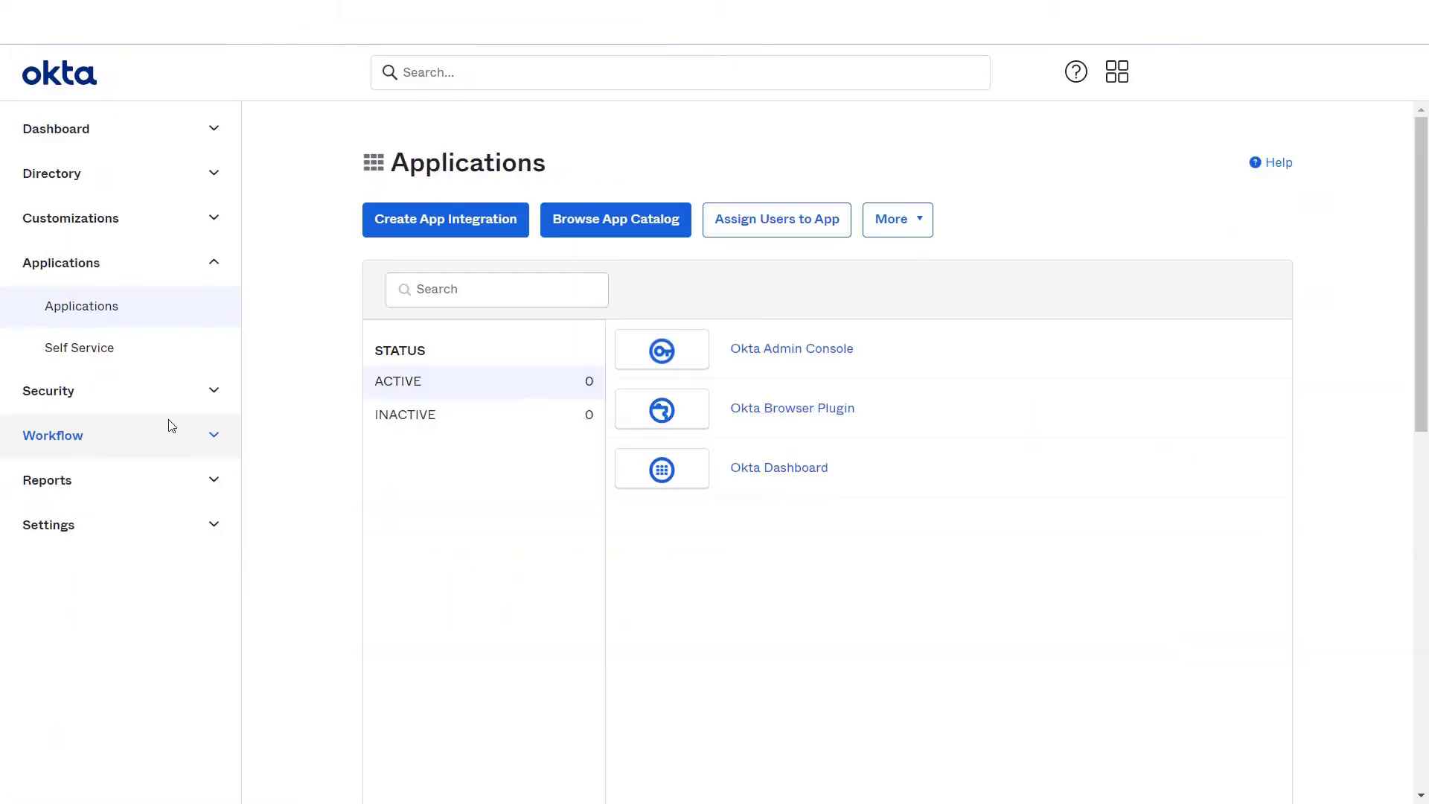
pyautogui.click(382, 222)
pyautogui.click(644, 341)
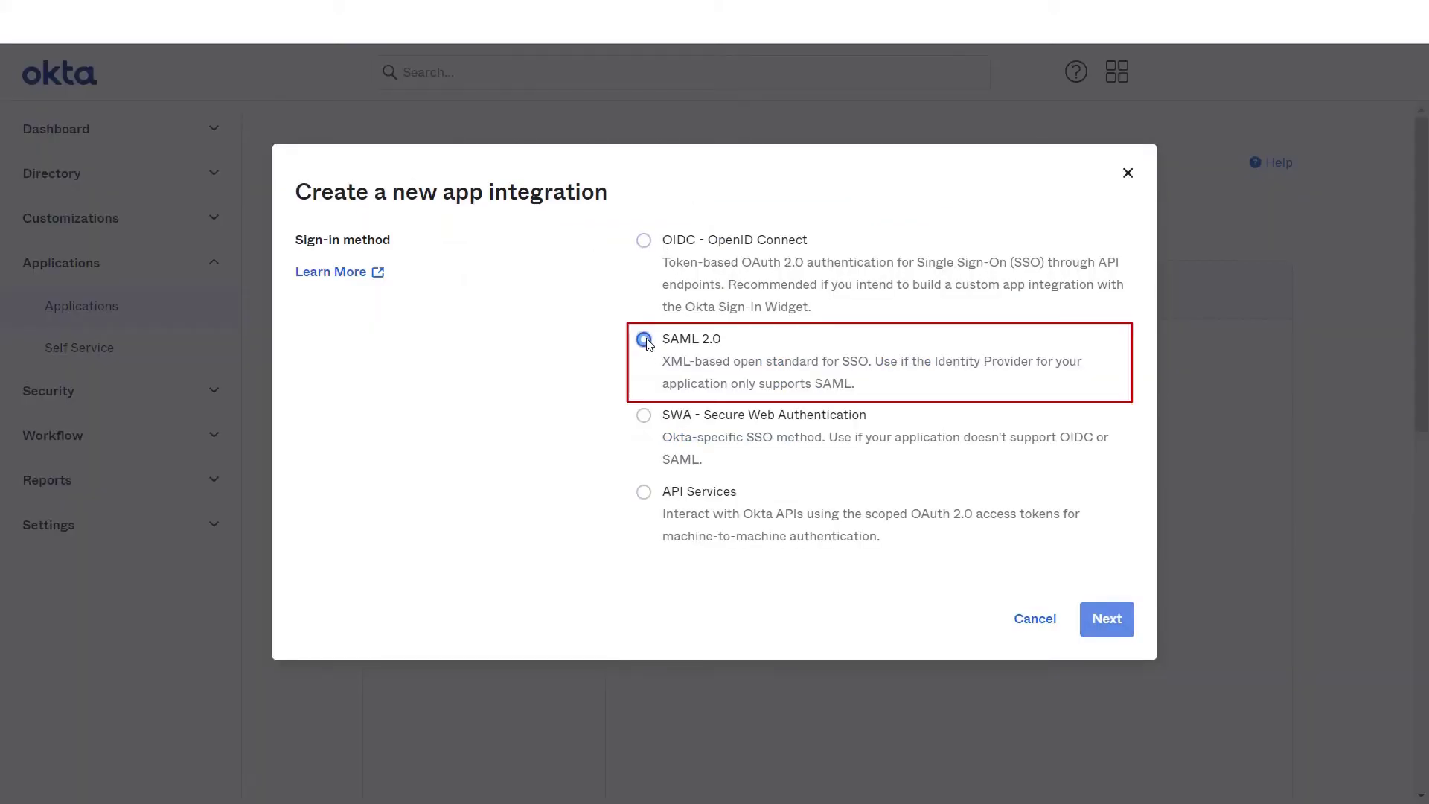
pyautogui.click(1106, 626)
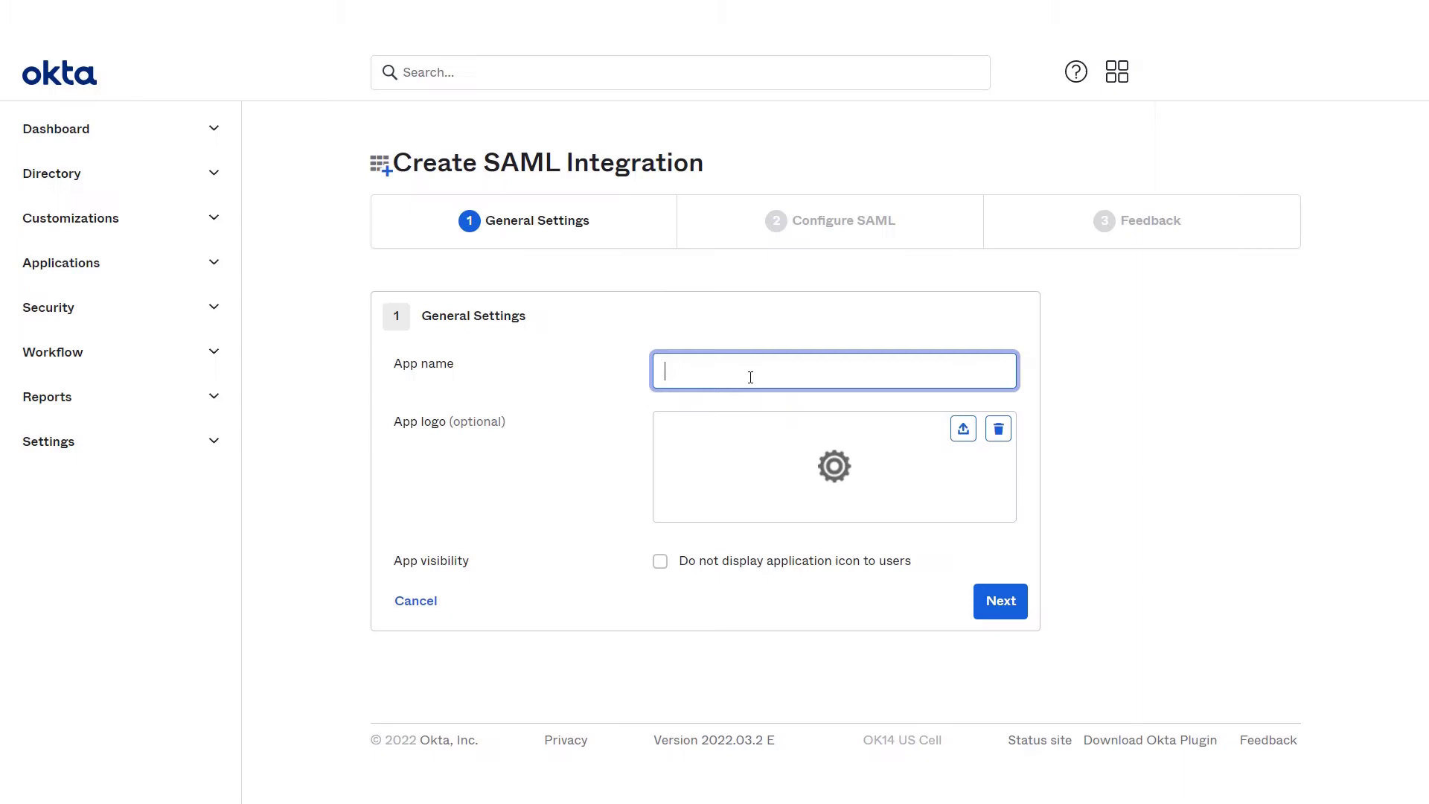
pyautogui.write('Okta')
pyautogui.click(1000, 601)
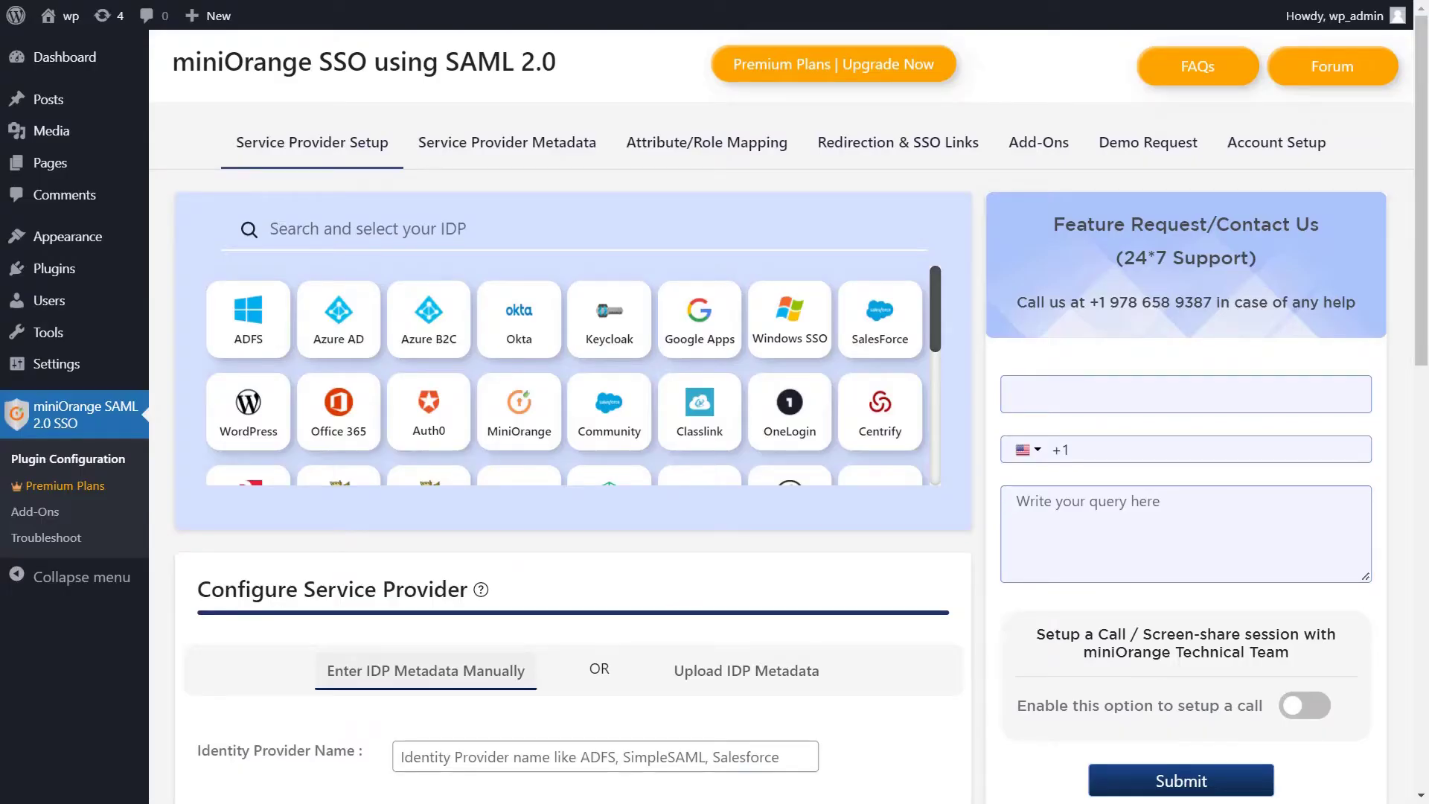
# Paste the plugin's ACS URL into Okta's Single sign on URL and its Audience URI into Audience URI.
pyautogui.click(578, 153)
pyautogui.scroll(-5, 883, 342)
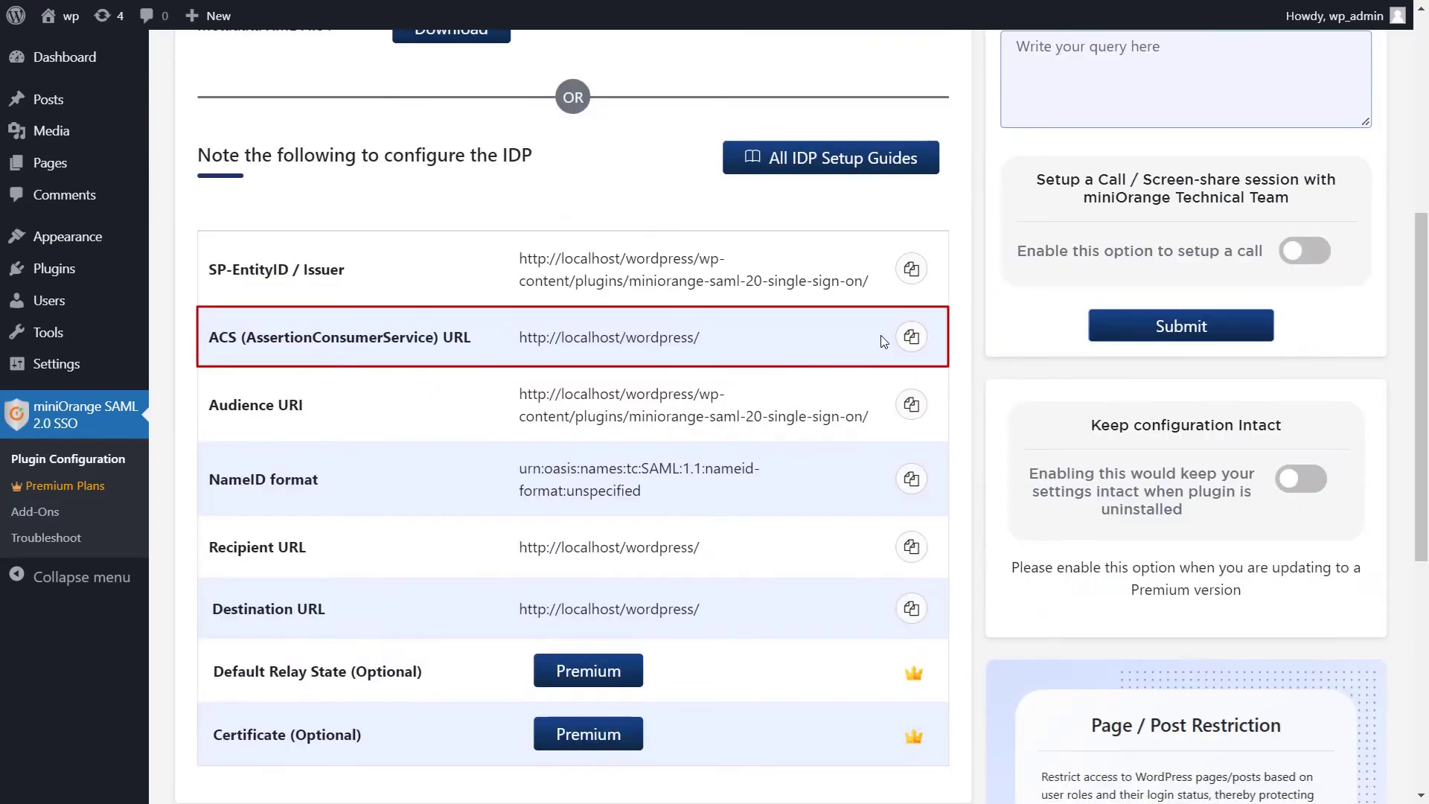
pyautogui.click(918, 340)
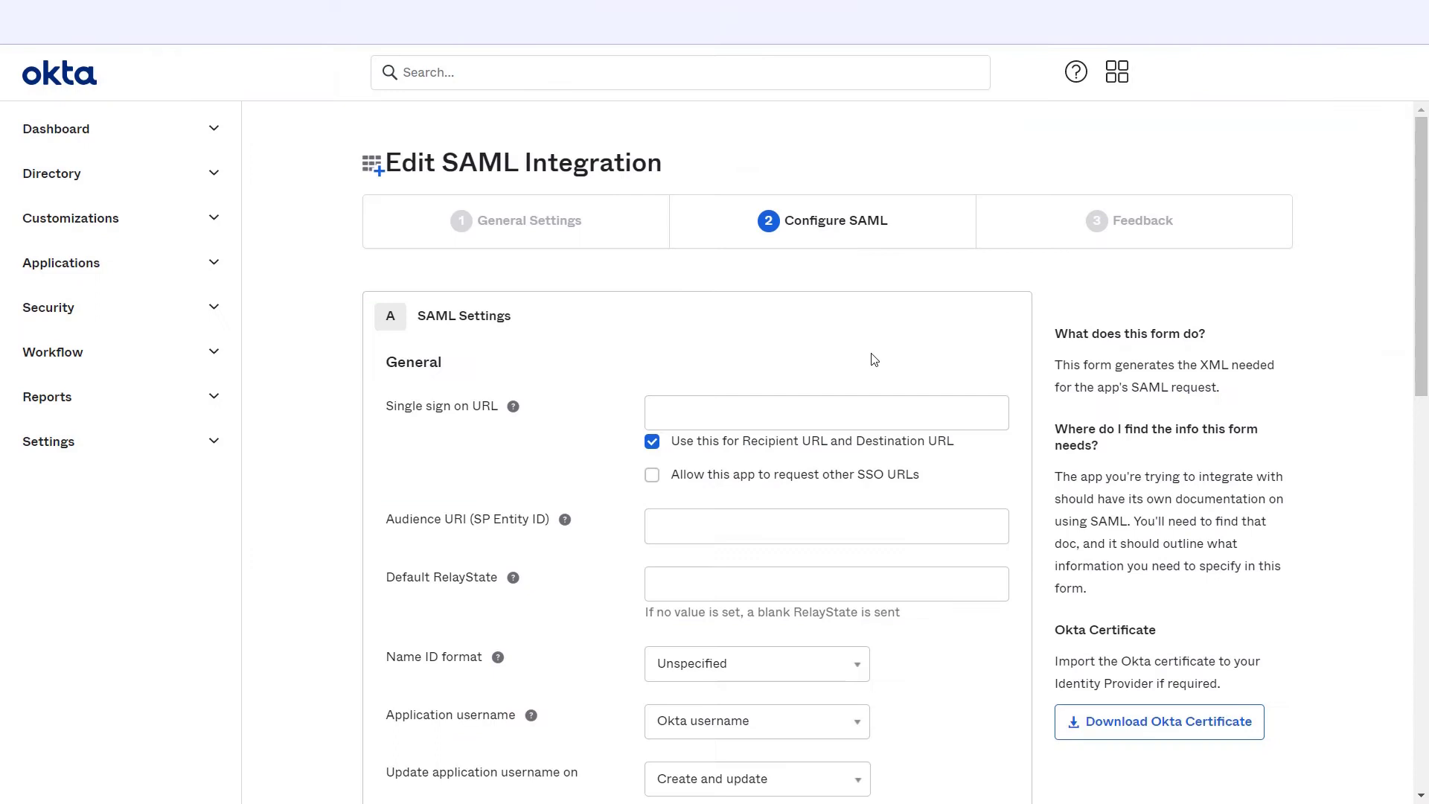
pyautogui.click(786, 408)
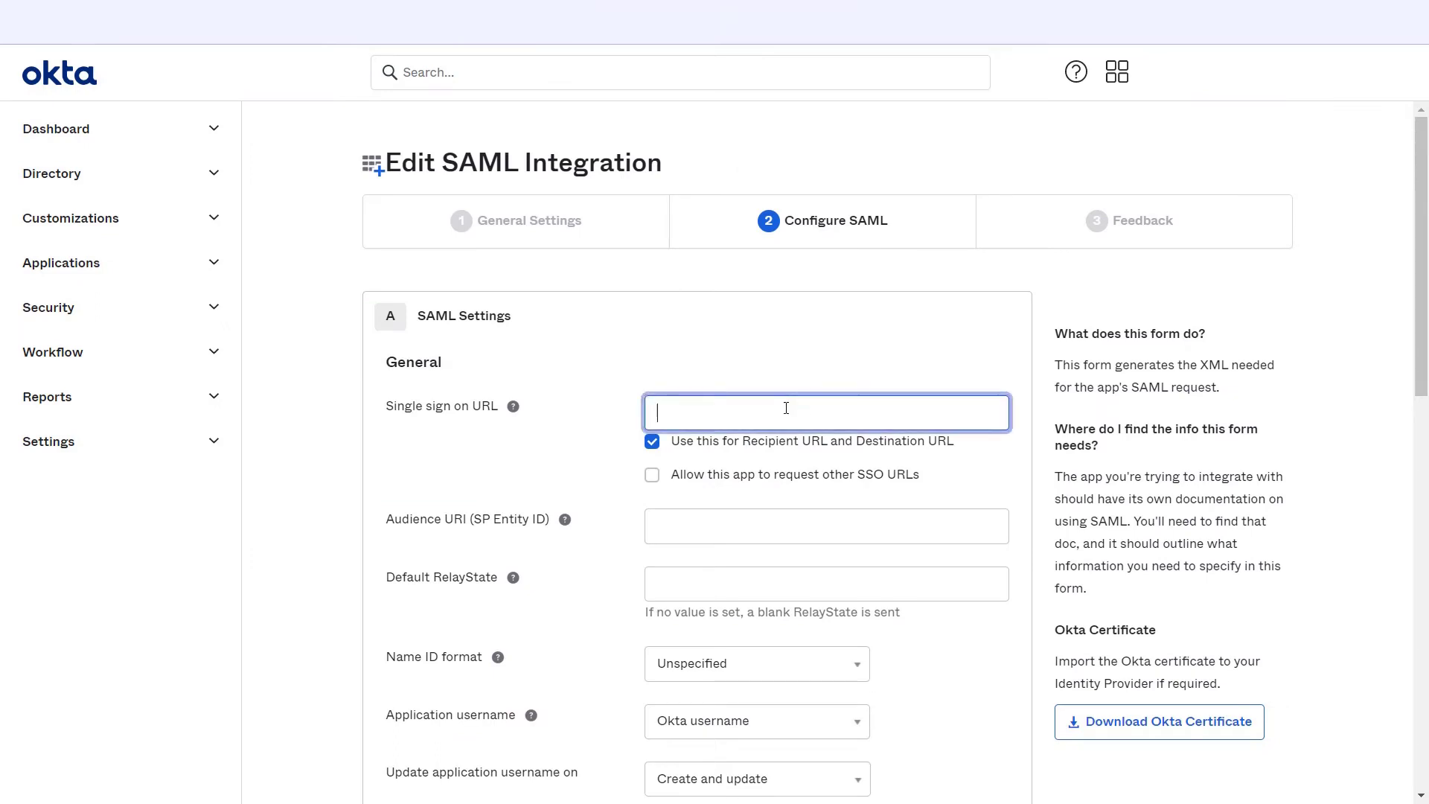
pyautogui.hotkey('ctrl', 'v')
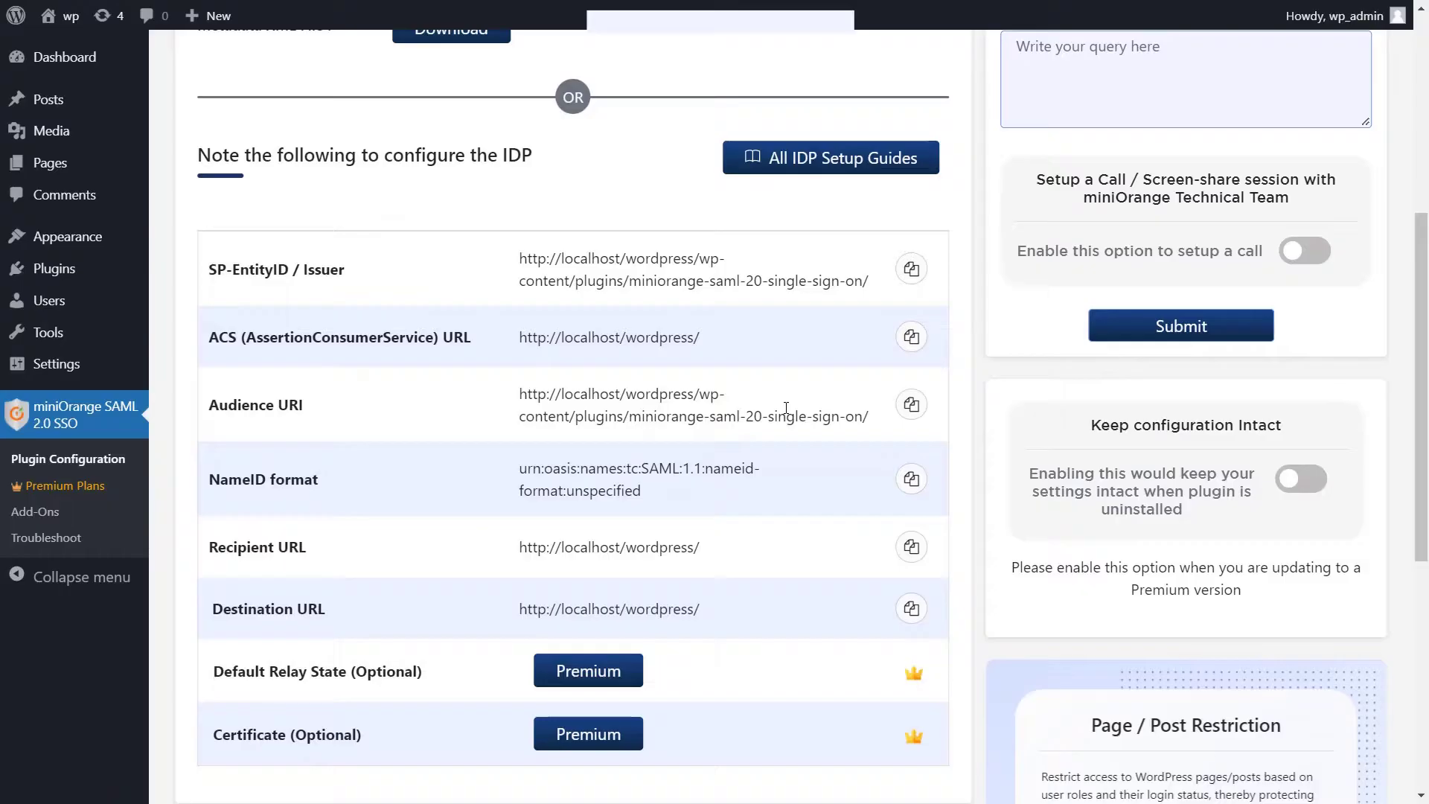
pyautogui.click(921, 410)
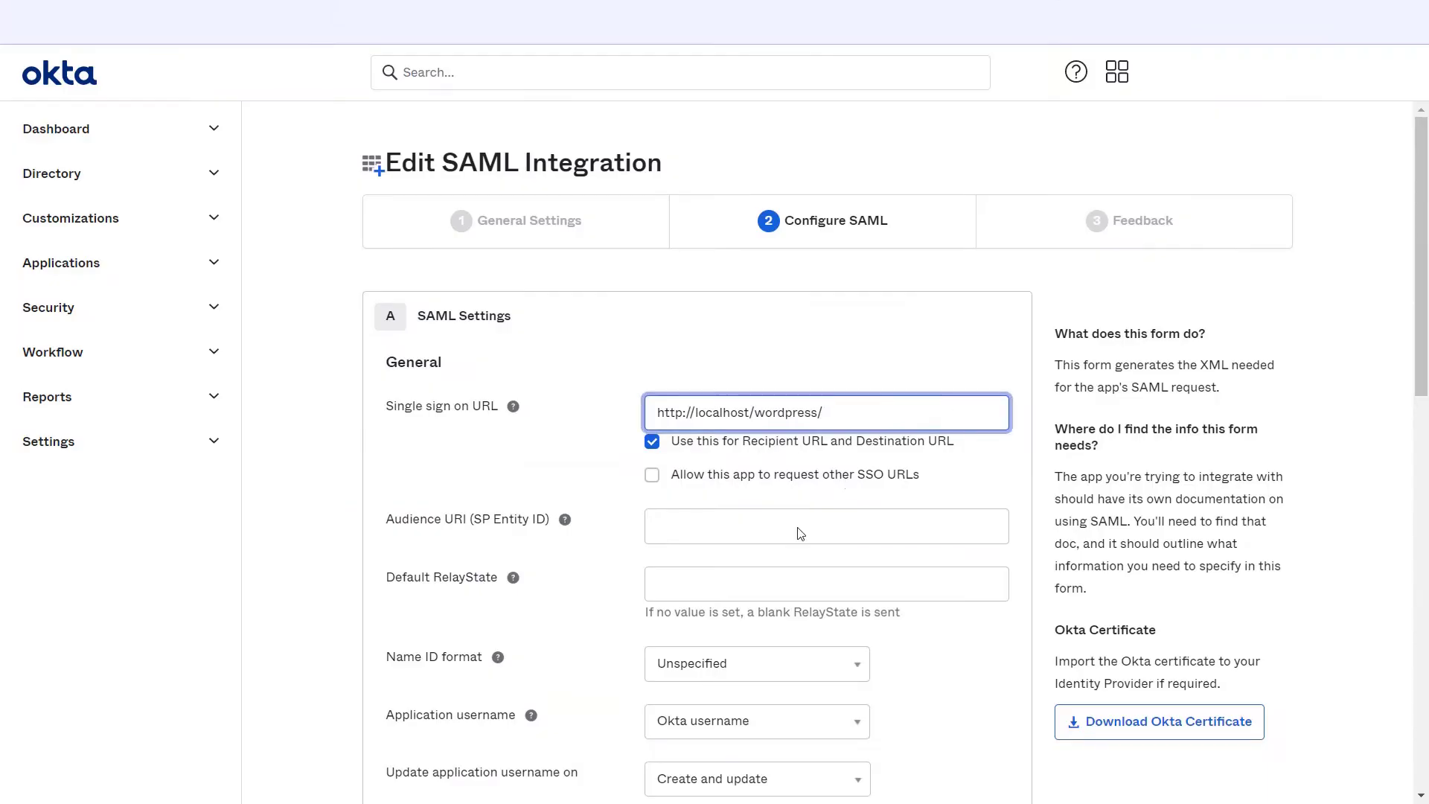
pyautogui.click(798, 523)
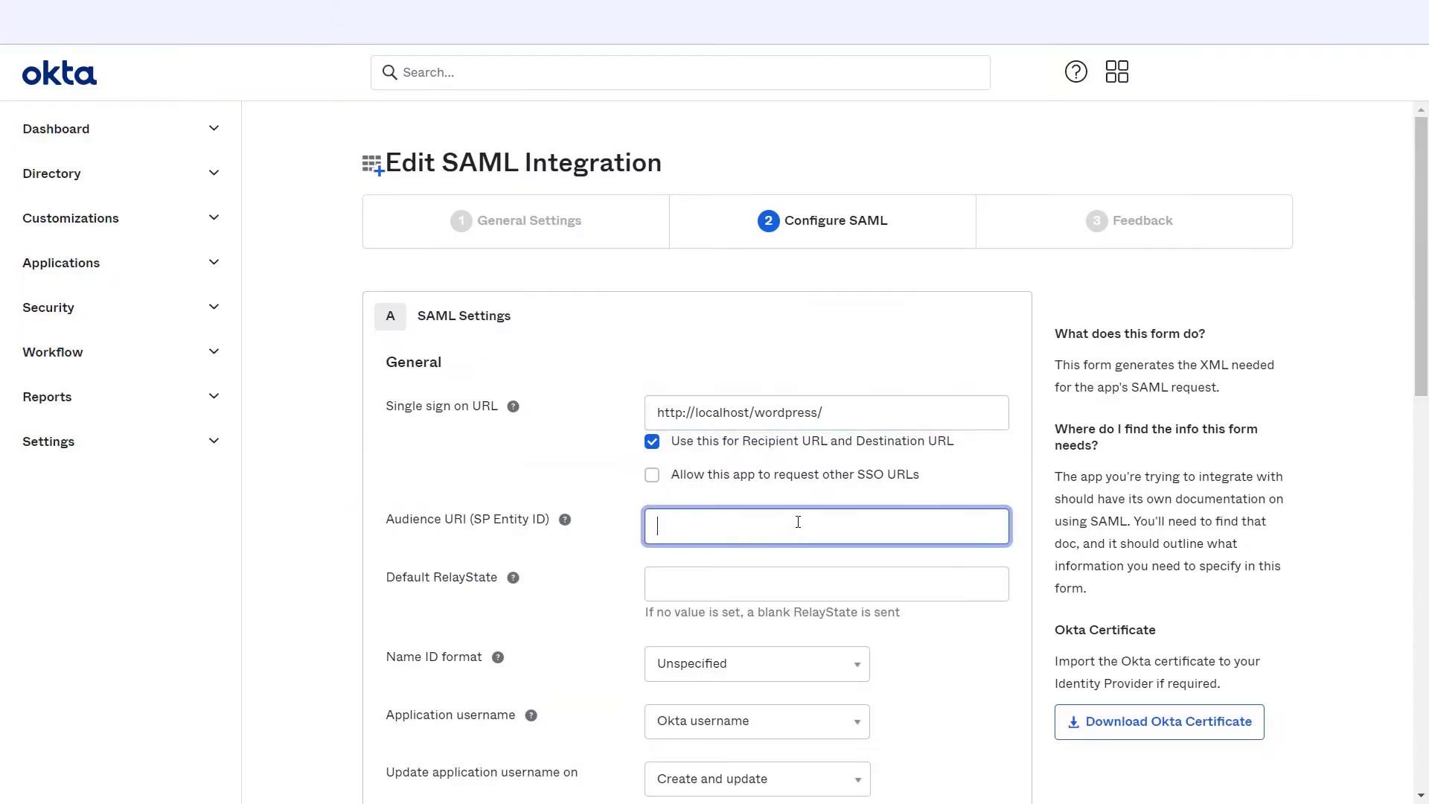
pyautogui.hotkey('ctrl', 'v')
# Choose EmailAddress as the Name ID format, leaving attribute statements empty.
pyautogui.scroll(-3, 804, 521)
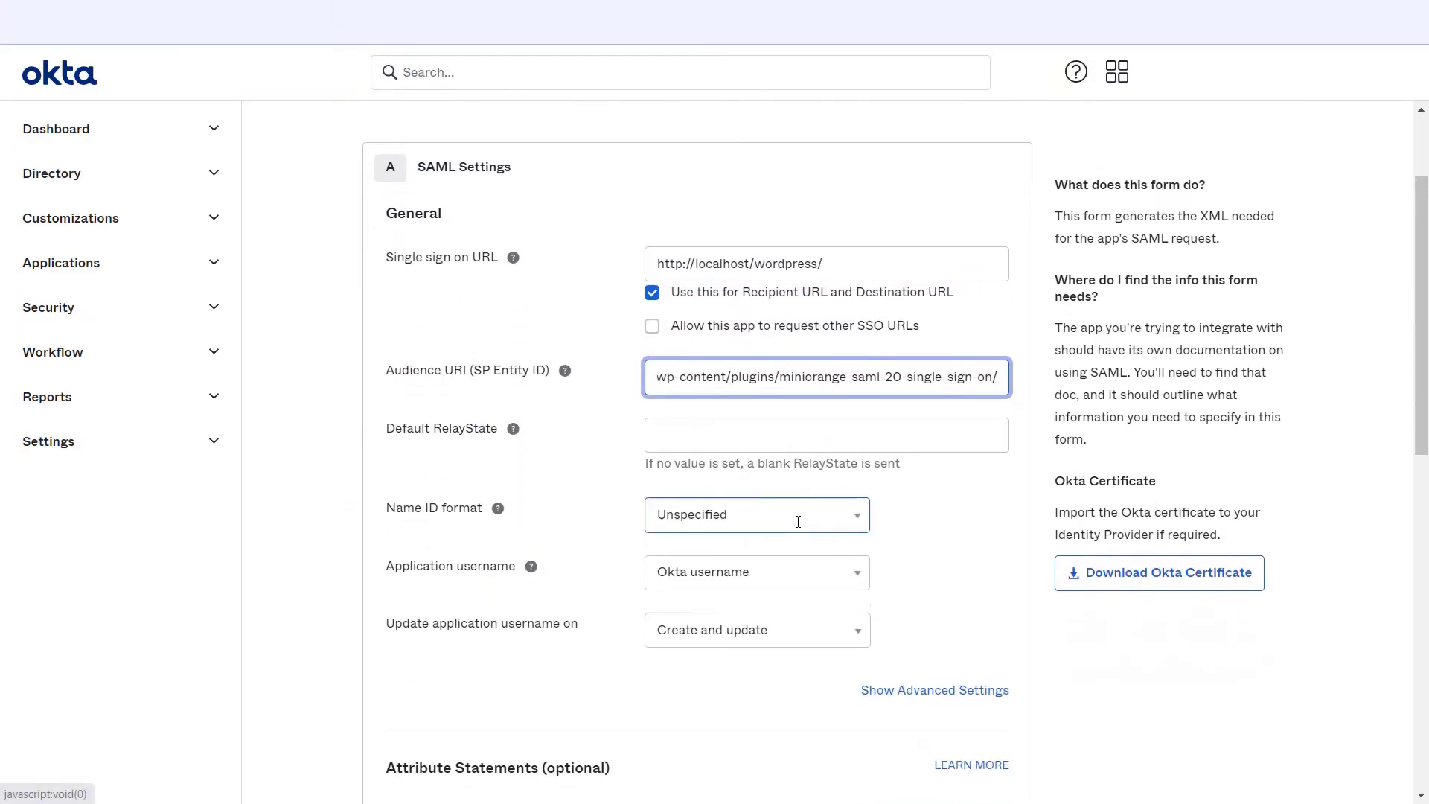
pyautogui.click(818, 493)
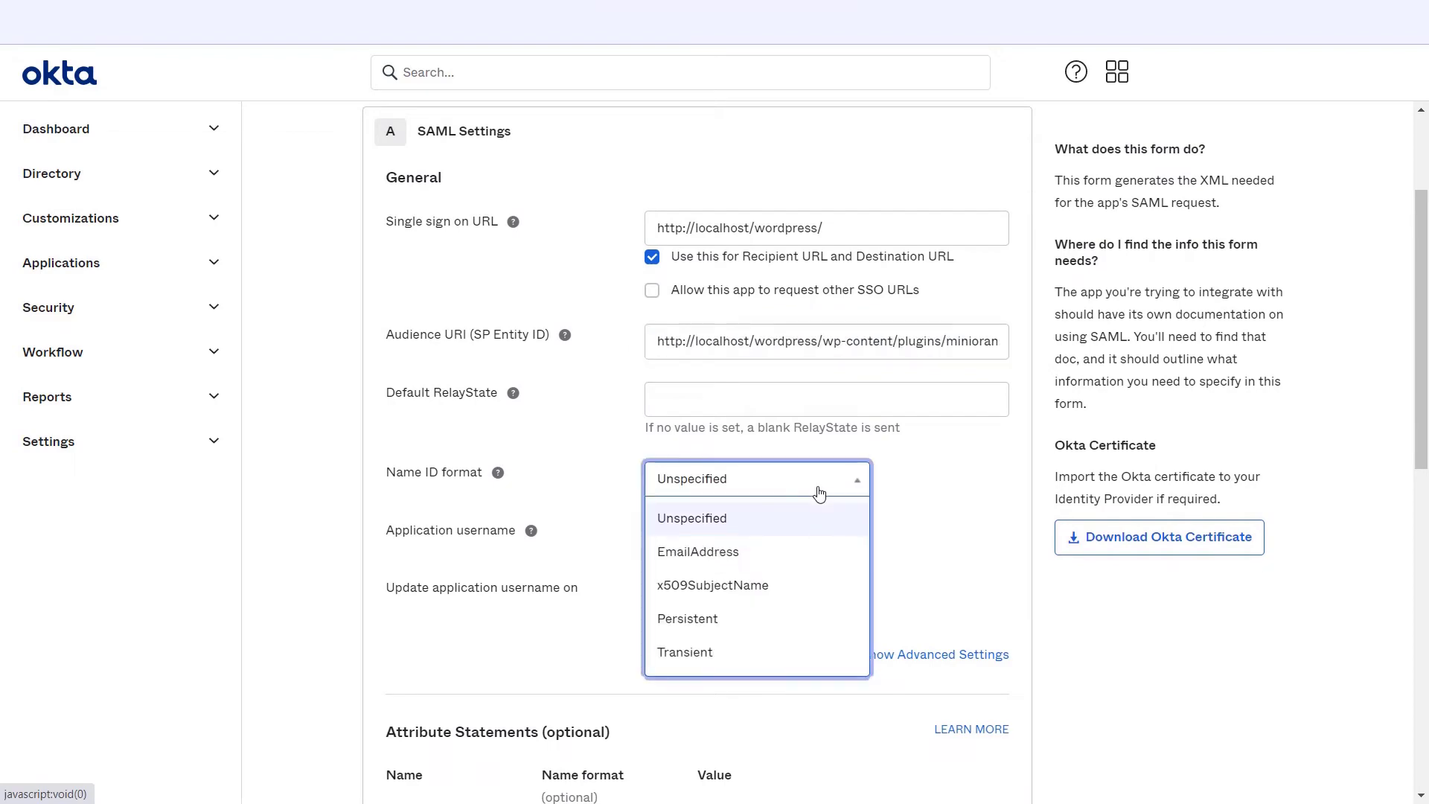
pyautogui.click(775, 549)
pyautogui.scroll(-8, 945, 580)
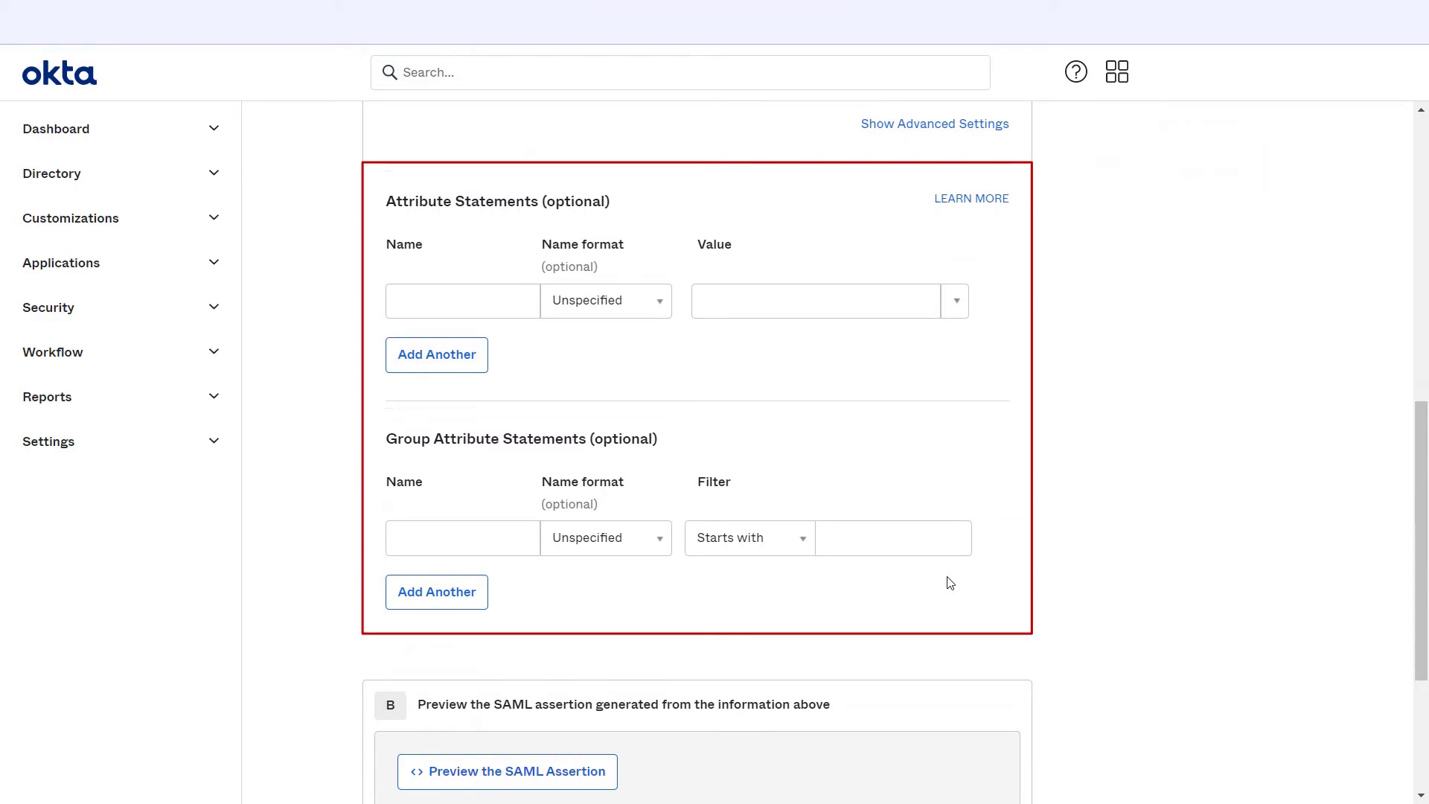
pyautogui.scroll(-4, 951, 583)
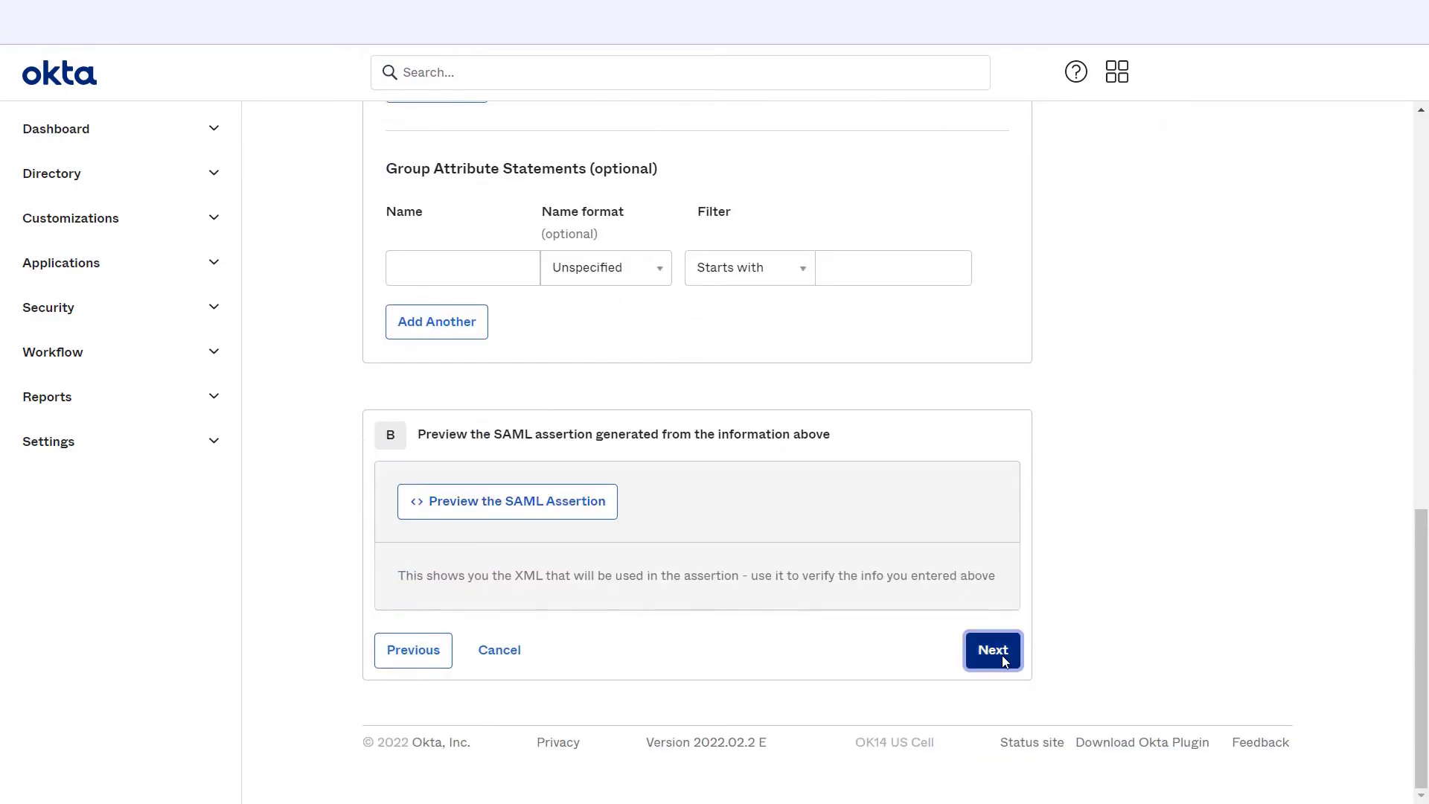
# Get past the Feedback step and finish creating the SAML integration.
pyautogui.click(1002, 655)
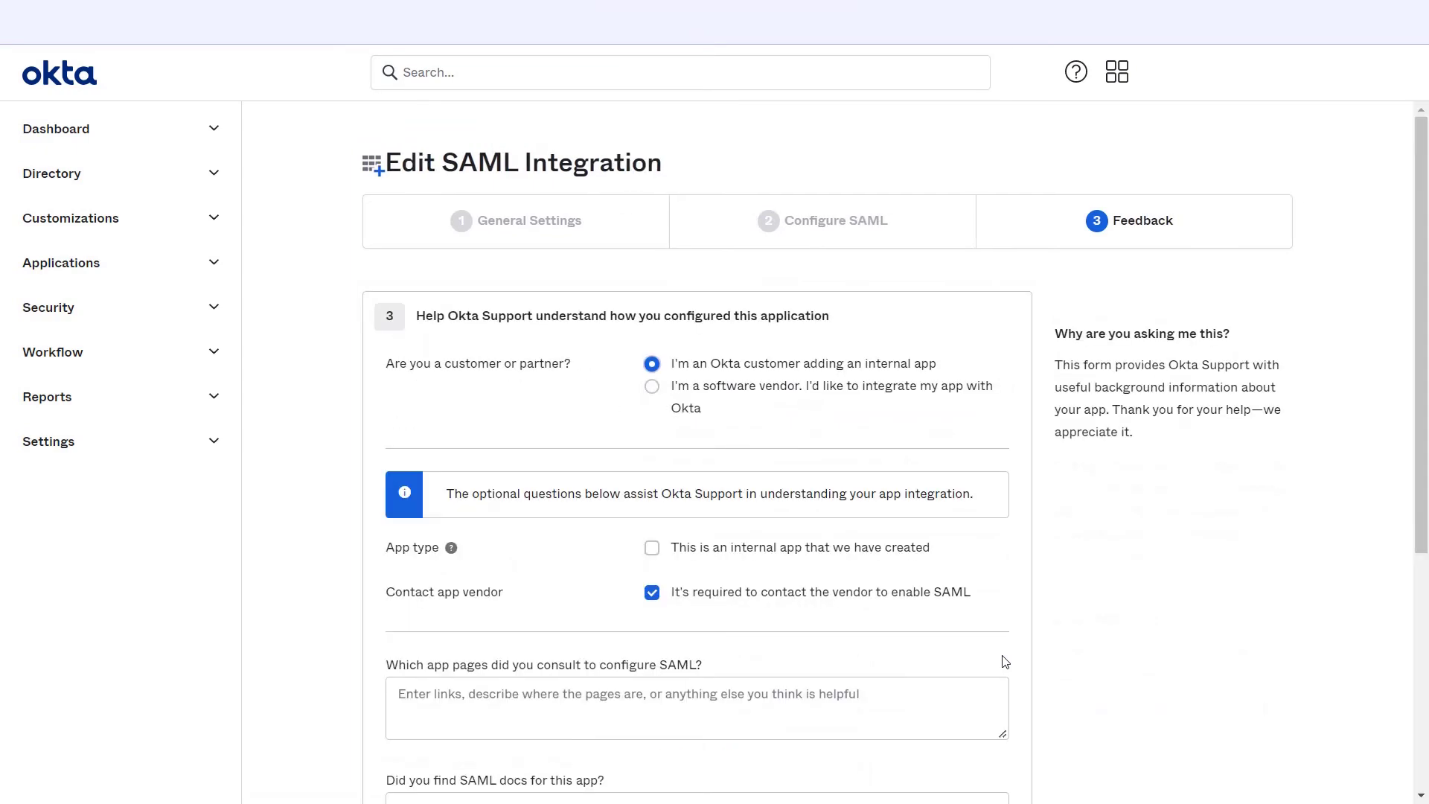
pyautogui.scroll(-2, 1124, 525)
pyautogui.scroll(-4, 1117, 526)
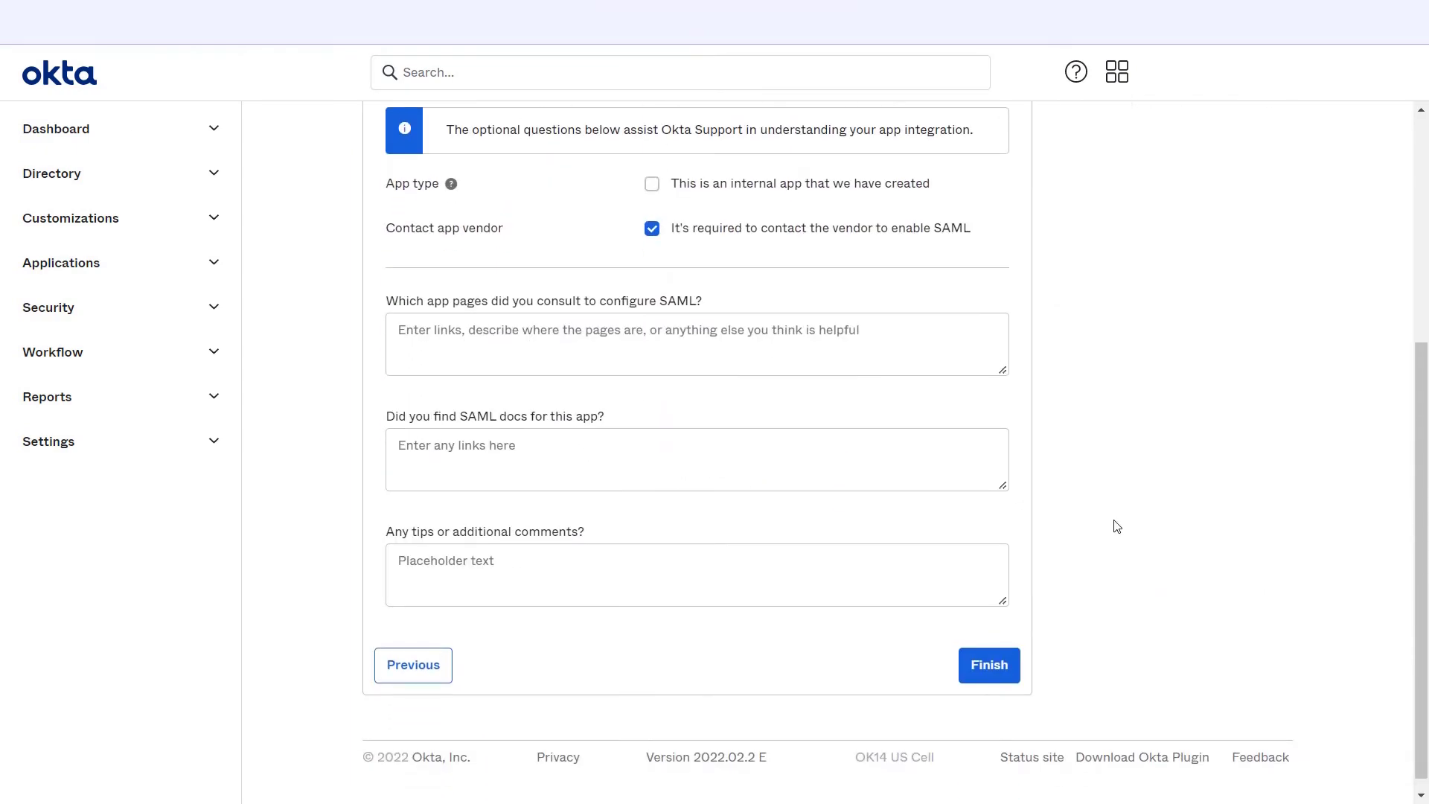
pyautogui.click(1004, 658)
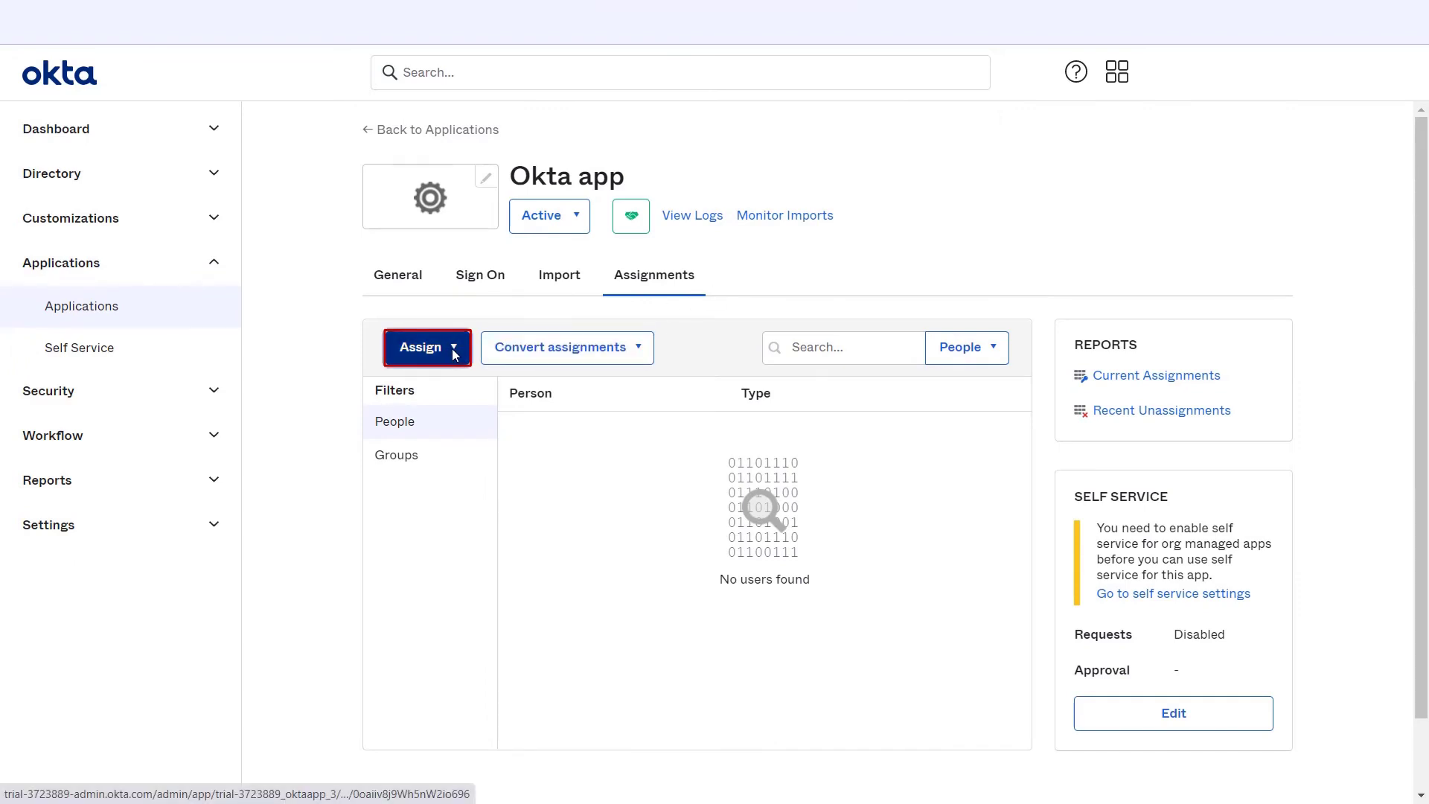
# Assign the app to the listed trial user and save the assignment.
pyautogui.click(450, 348)
pyautogui.click(462, 387)
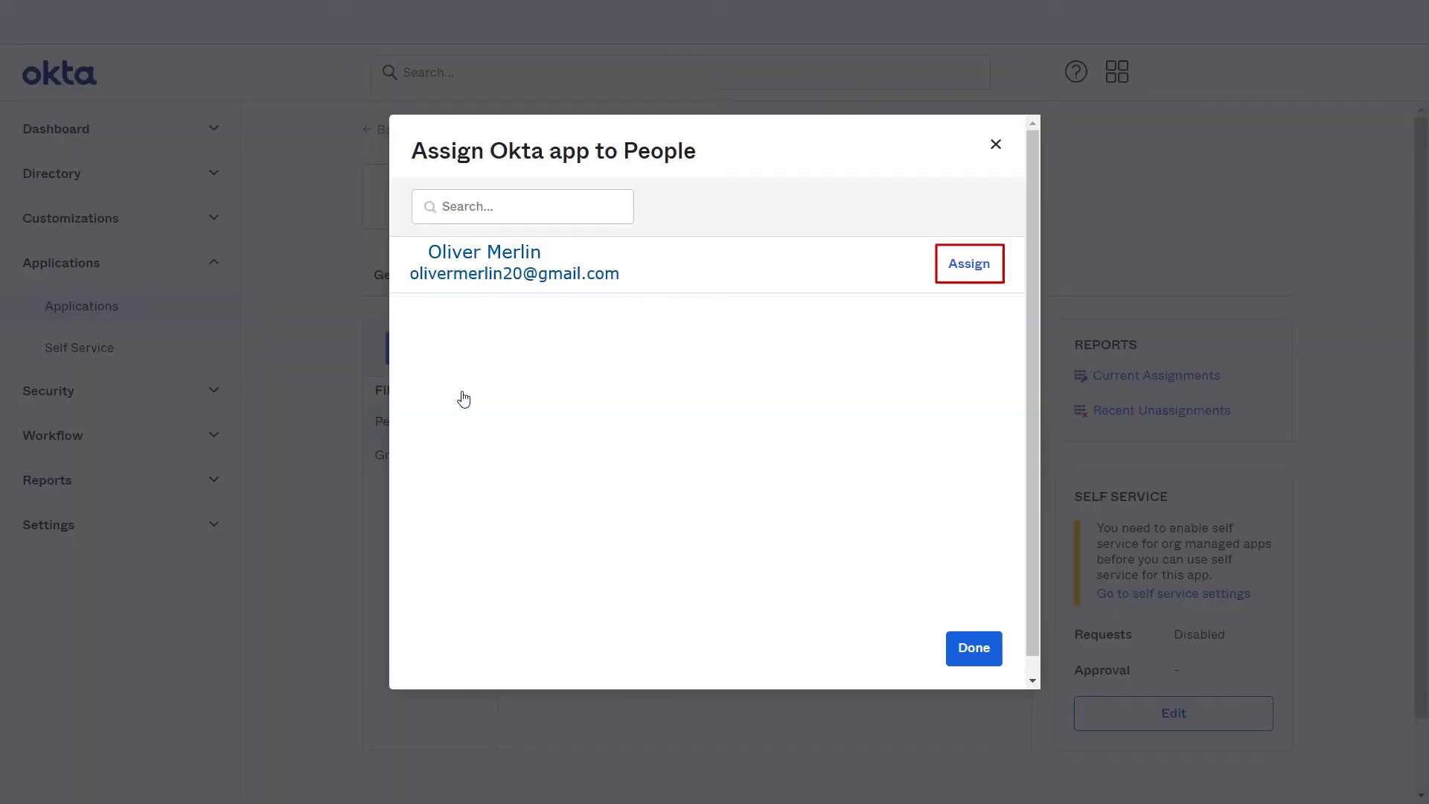
pyautogui.click(976, 269)
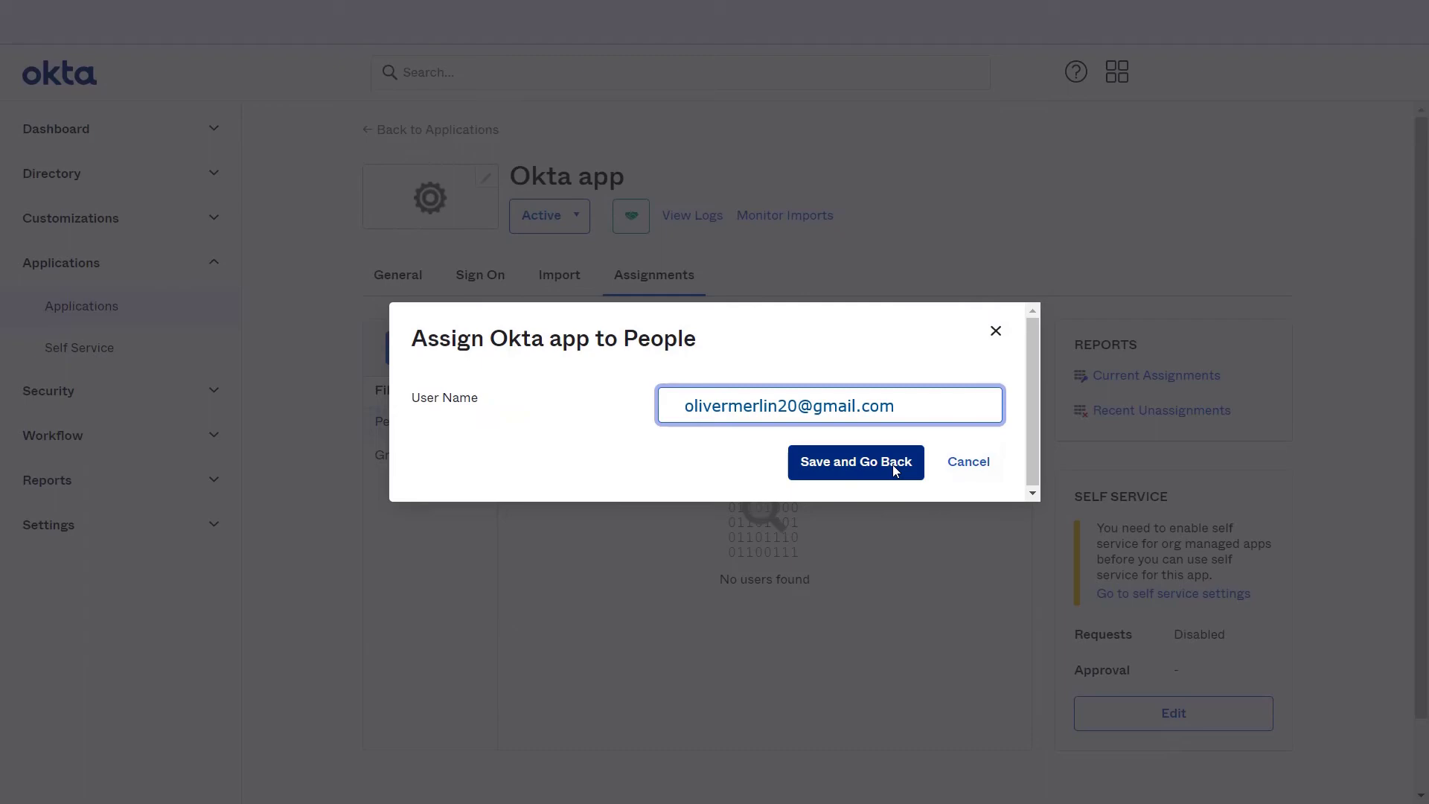
pyautogui.click(892, 466)
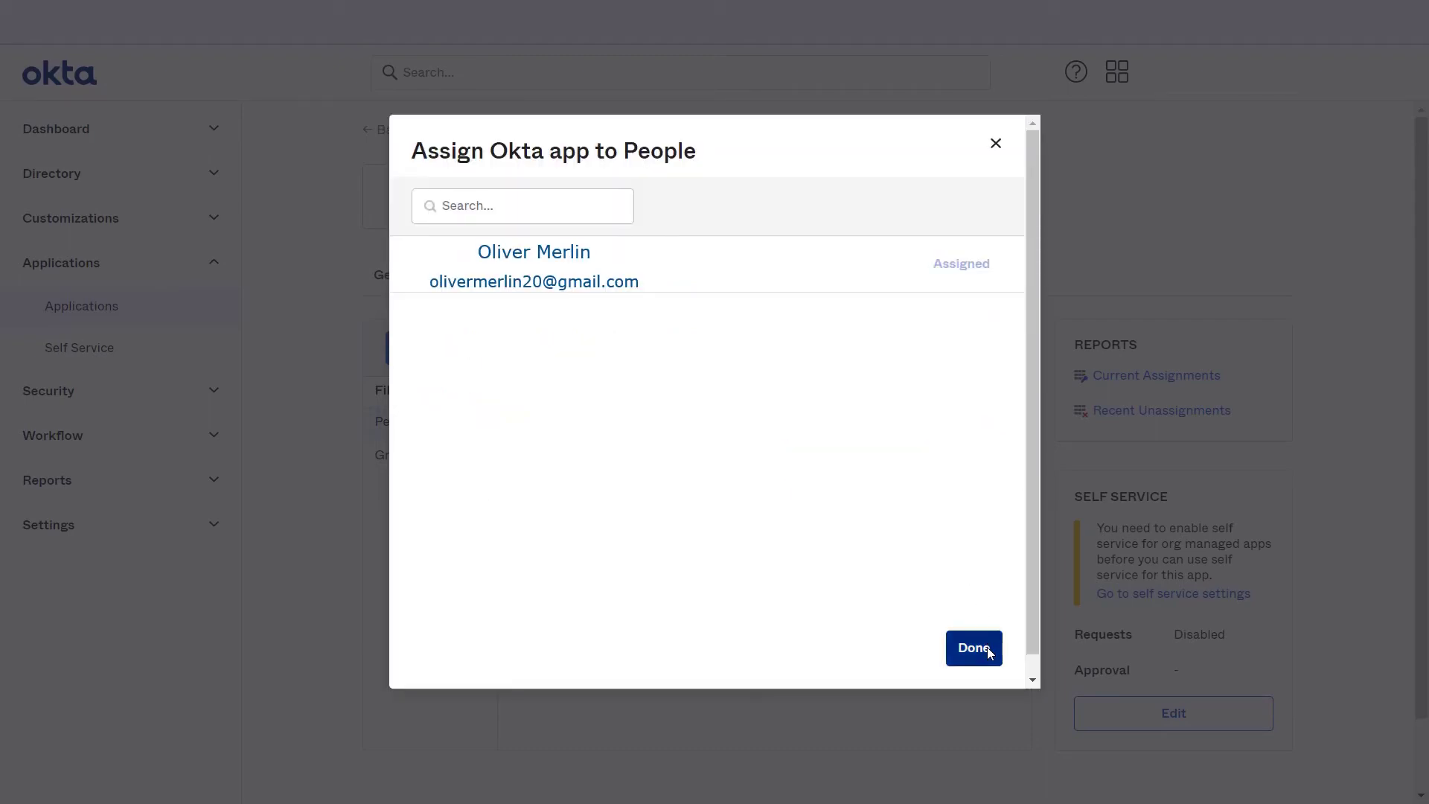
pyautogui.click(975, 648)
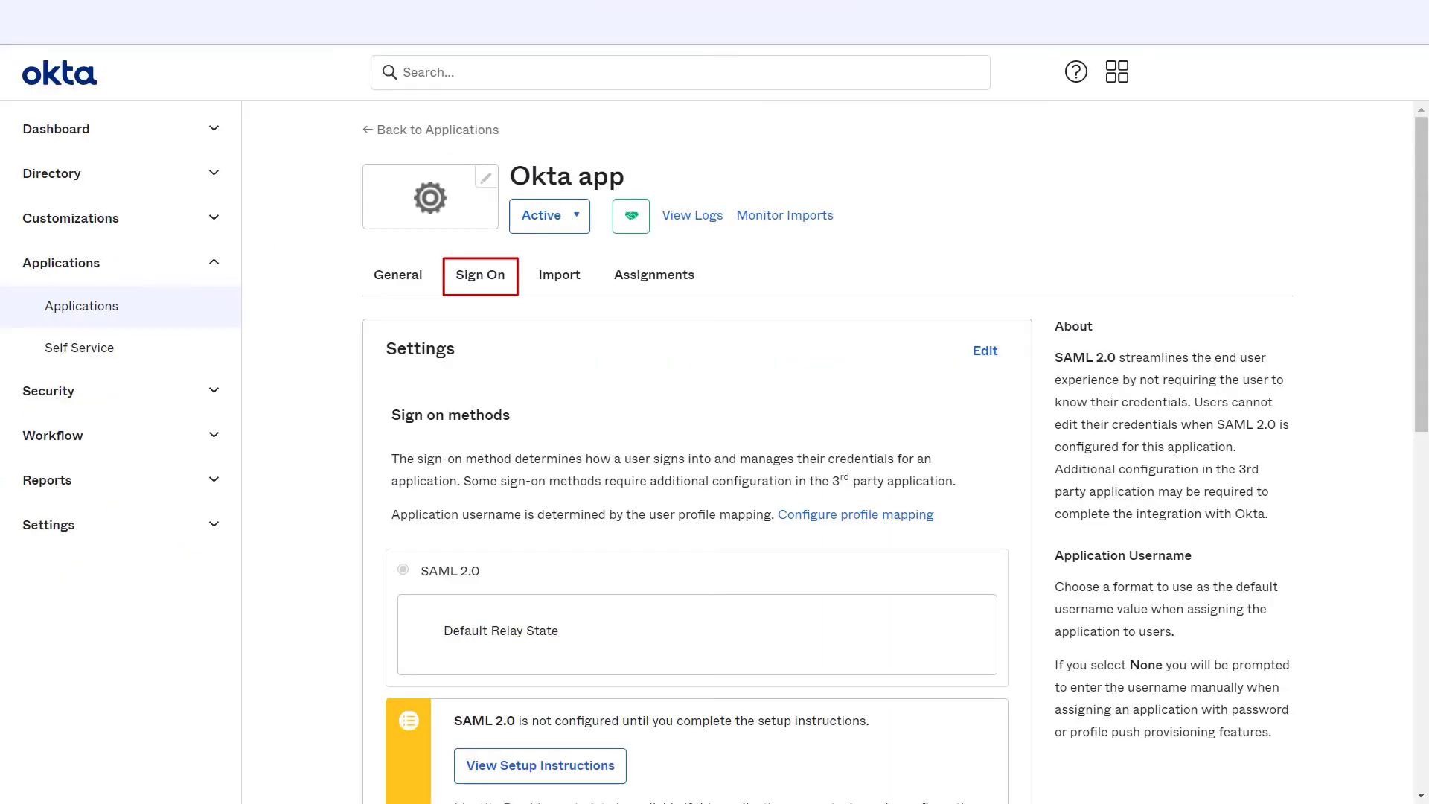
# Open the app's Identity Provider metadata page and select its URL in the address bar.
pyautogui.scroll(-5, 893, 447)
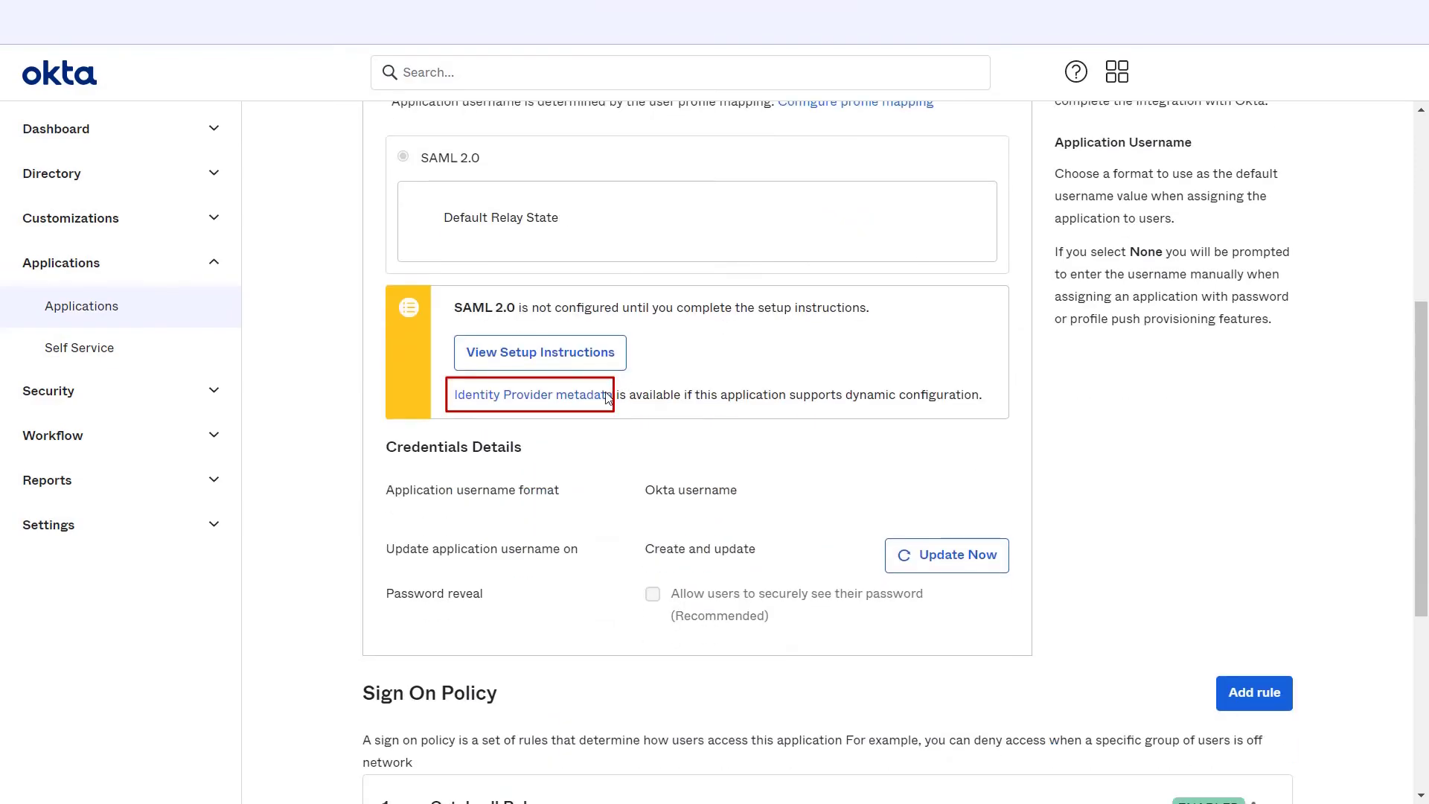
pyautogui.click(606, 396)
pyautogui.moveTo(549, 52); pyautogui.dragTo(129, 58)
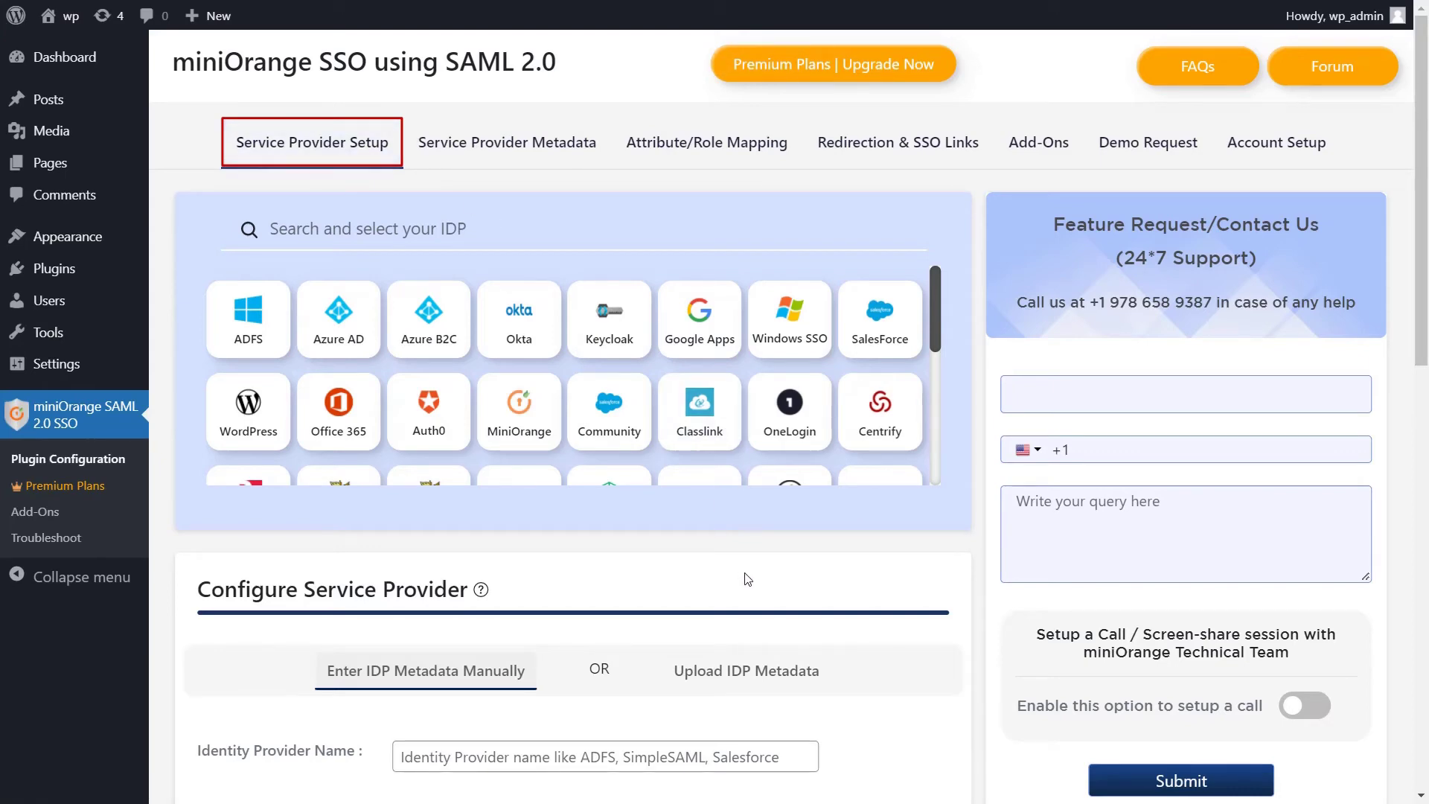
# Name the identity provider 'okta', fetch metadata from the pasted Okta URL, and run Test Configuration.
pyautogui.scroll(-4, 748, 579)
pyautogui.click(759, 385)
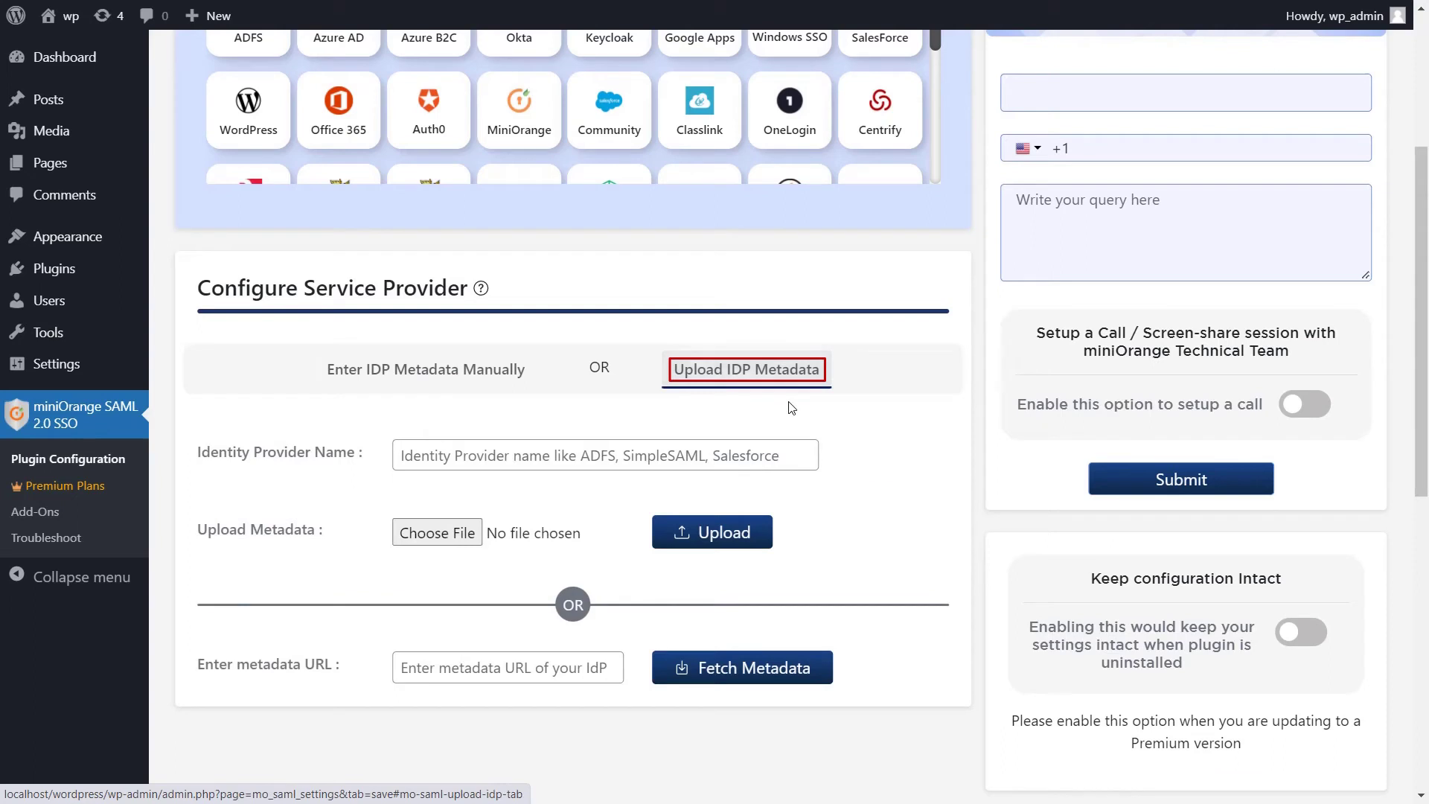
pyautogui.click(746, 453)
pyautogui.write('okta')
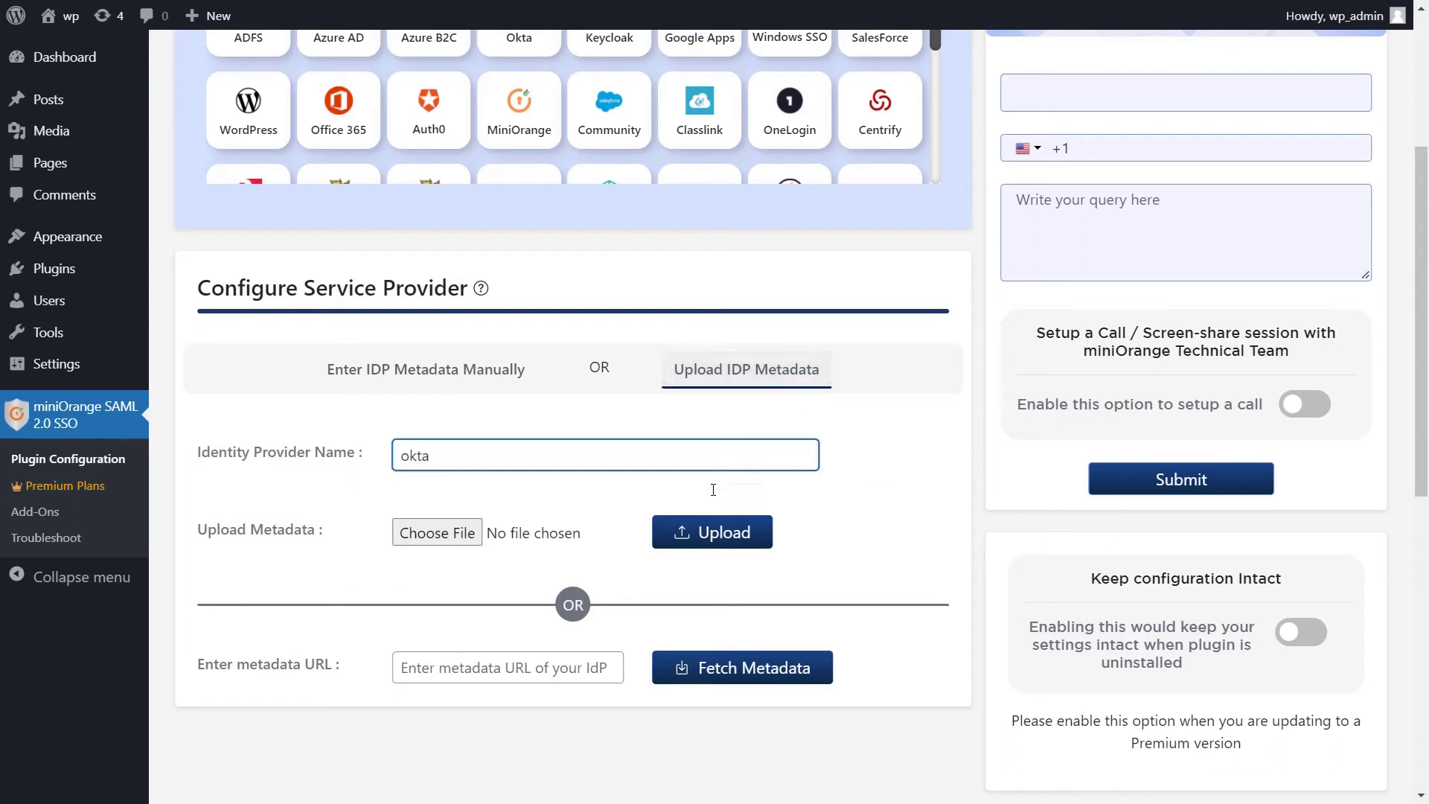
pyautogui.click(543, 670)
pyautogui.hotkey('ctrl', 'v')
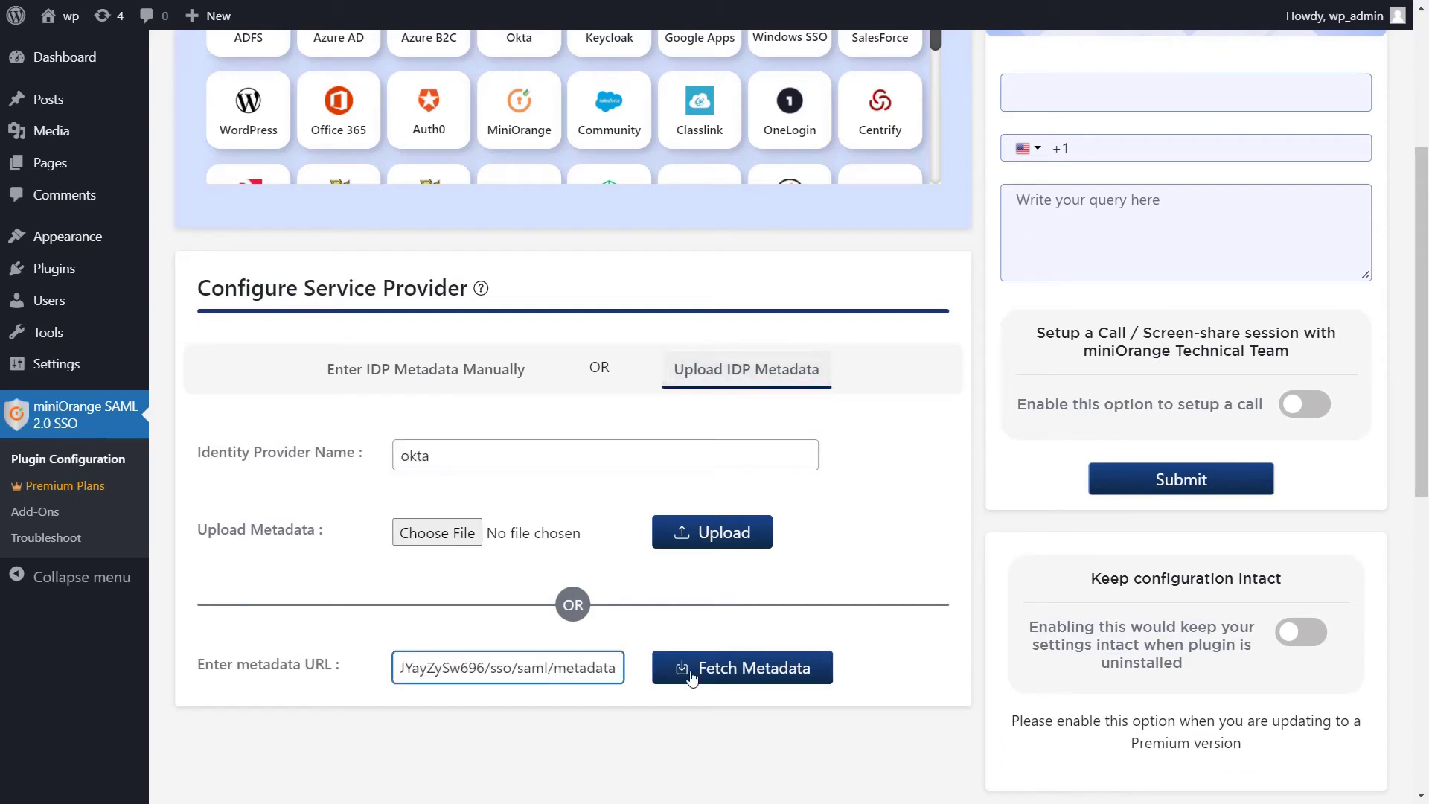
pyautogui.click(720, 675)
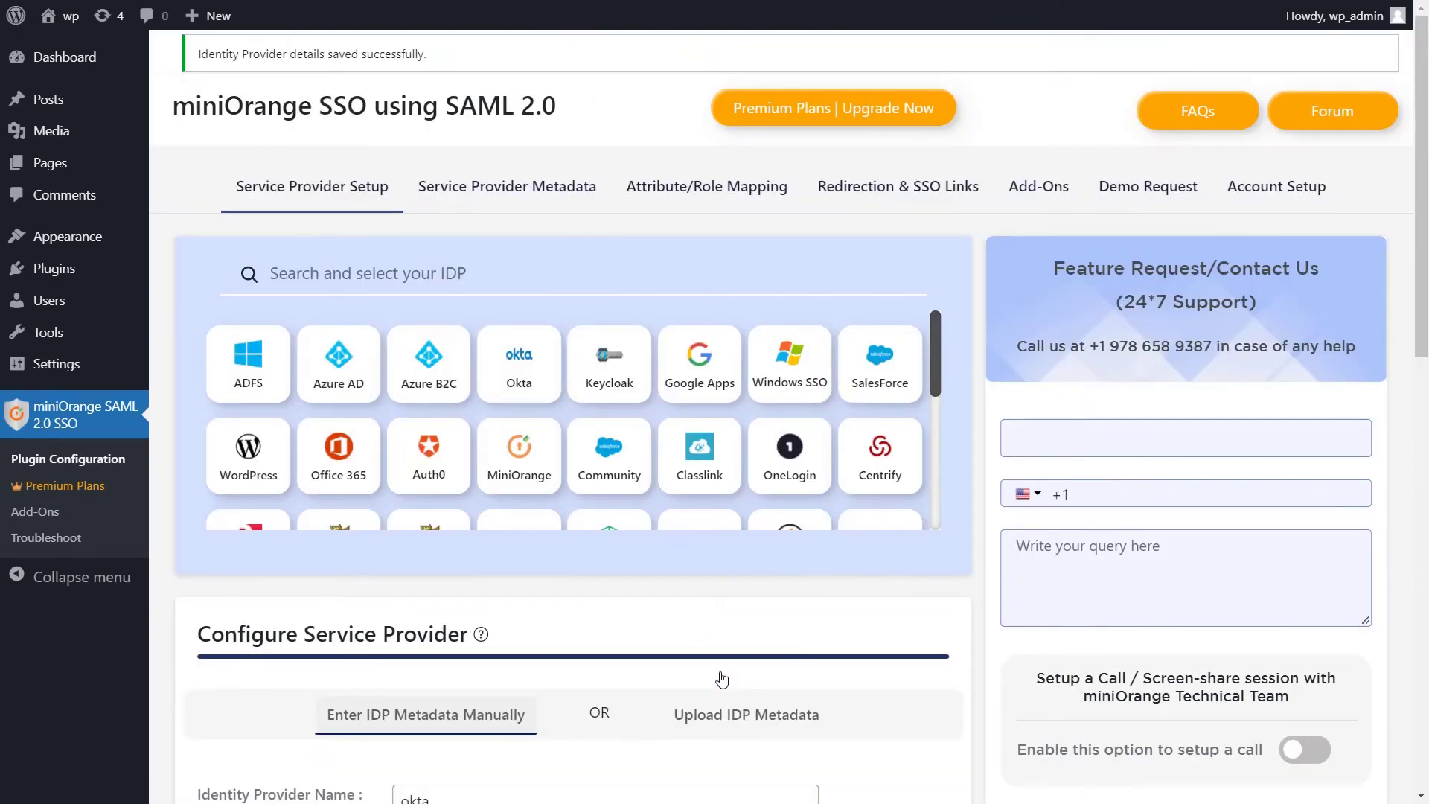
pyautogui.scroll(-10, 810, 599)
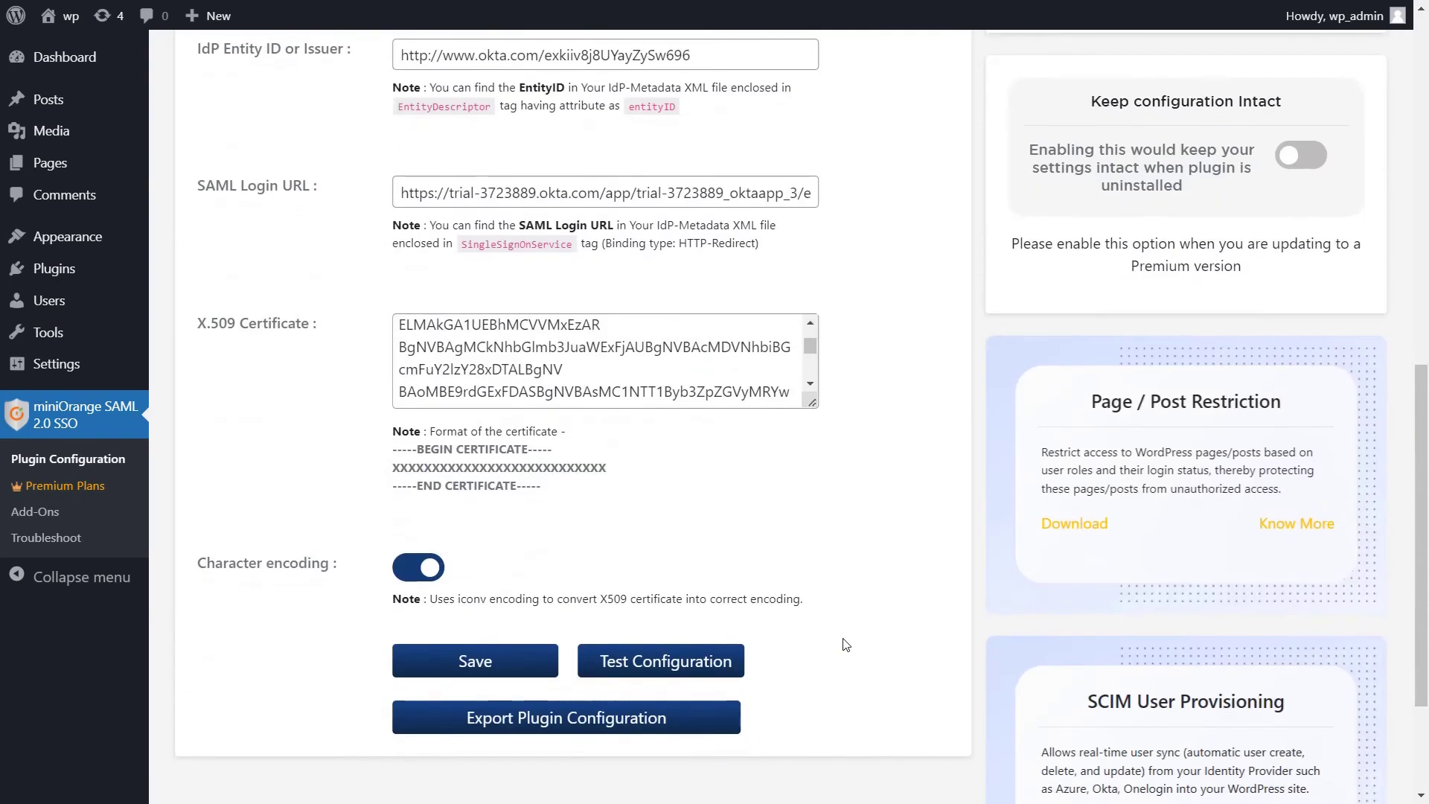
pyautogui.click(706, 664)
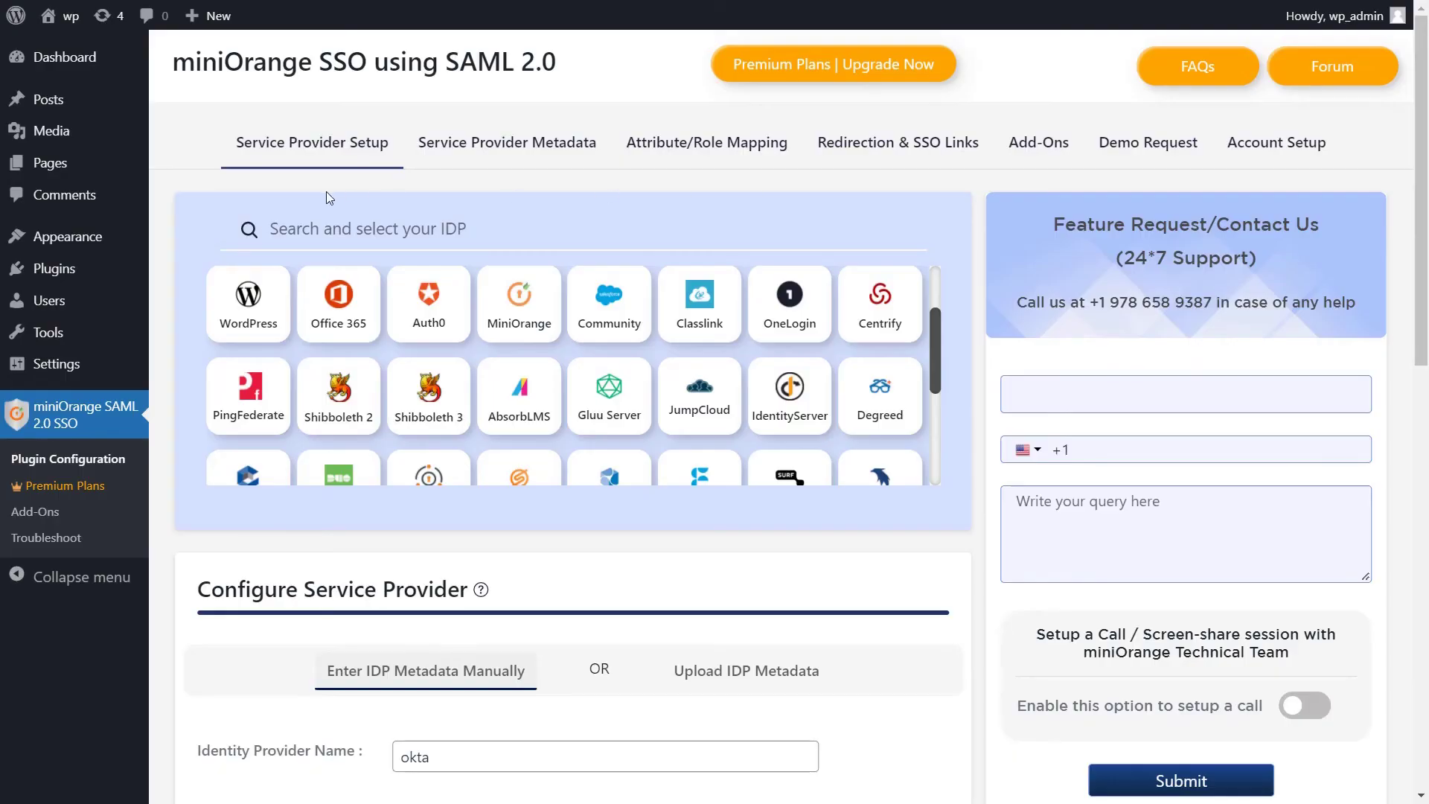
# Place the Login with okta widget below Recent Posts, title it 'Log in with Okta', and update.
pyautogui.moveTo(60, 249)
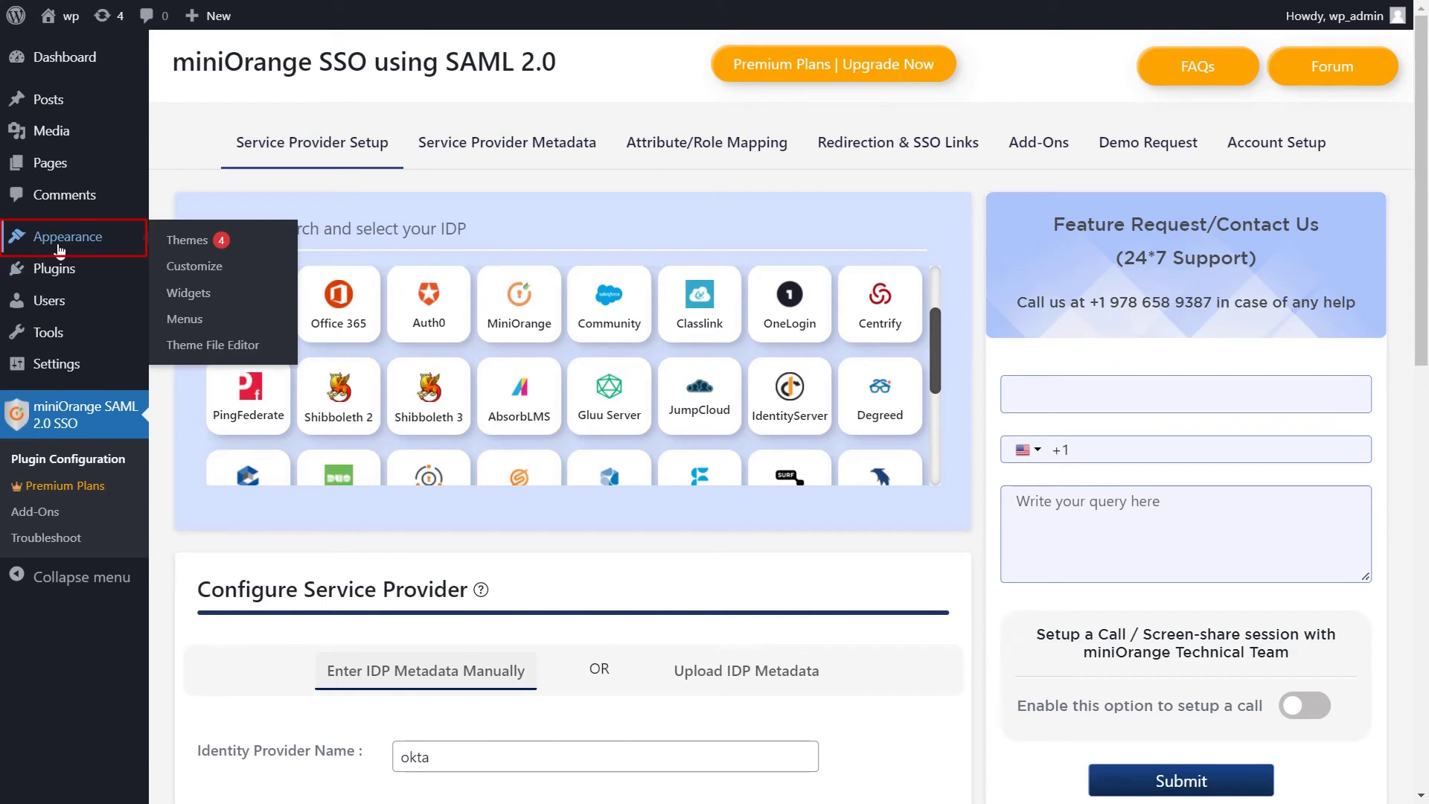
pyautogui.click(188, 292)
pyautogui.click(269, 58)
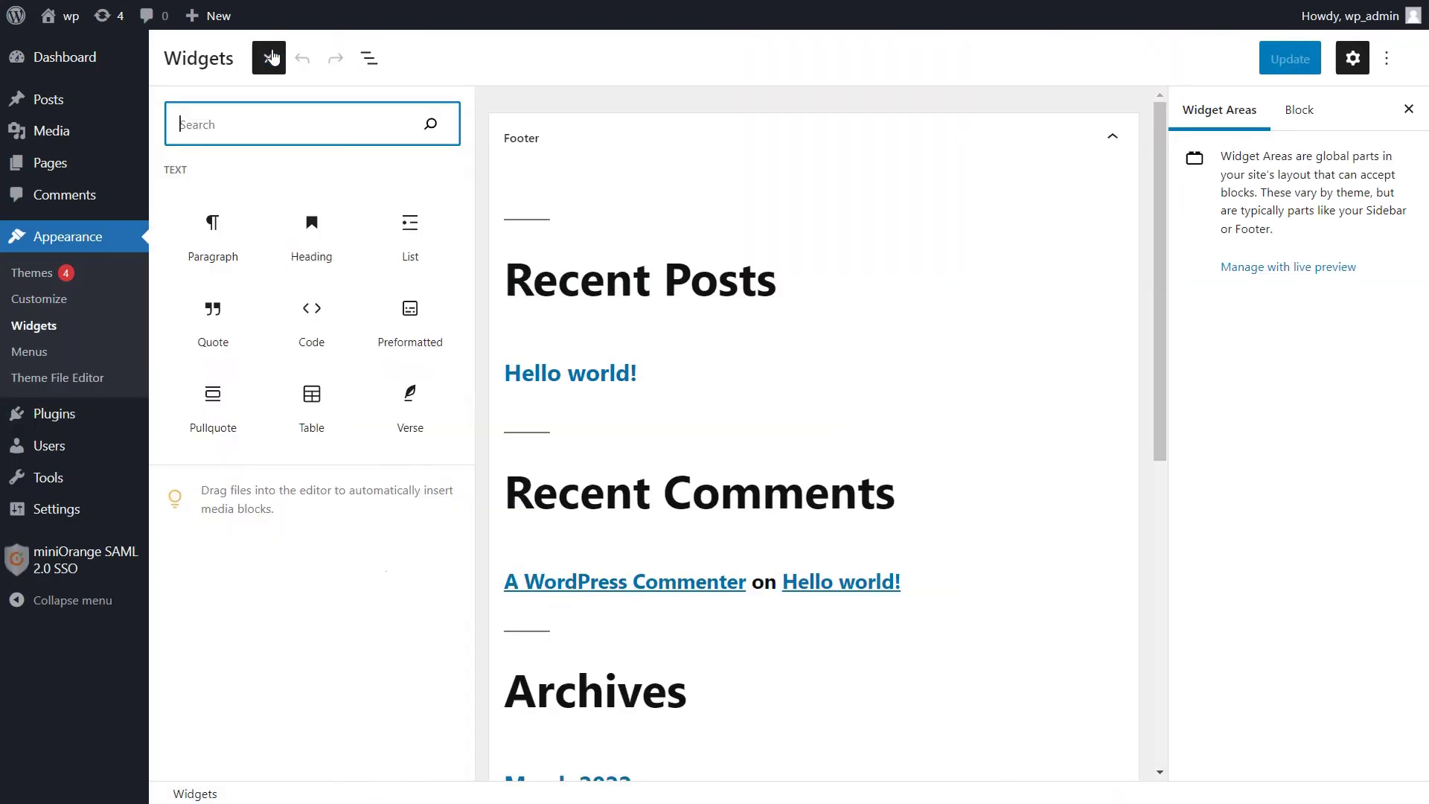
pyautogui.moveTo(471, 256); pyautogui.dragTo(508, 570)
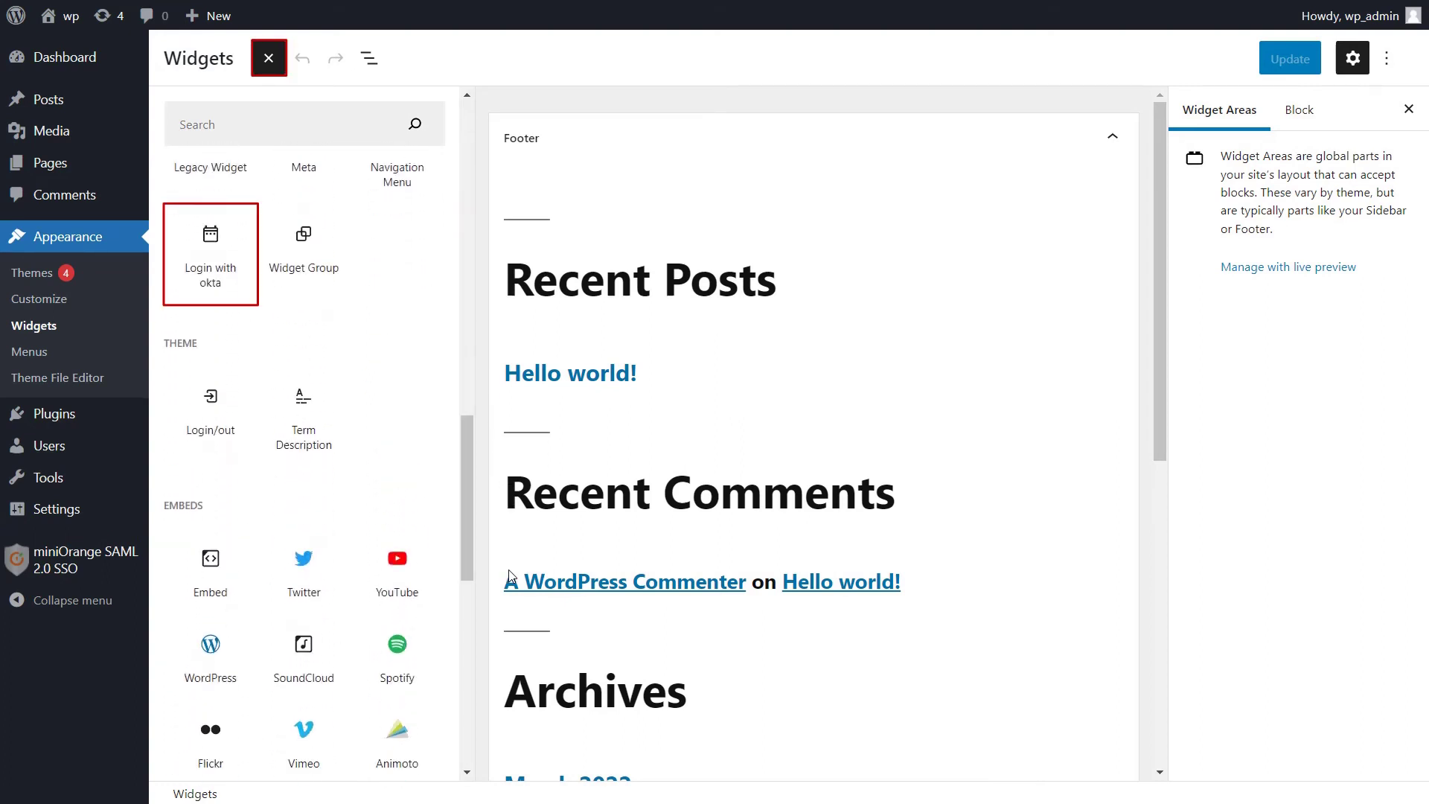
pyautogui.moveTo(209, 231); pyautogui.dragTo(862, 311)
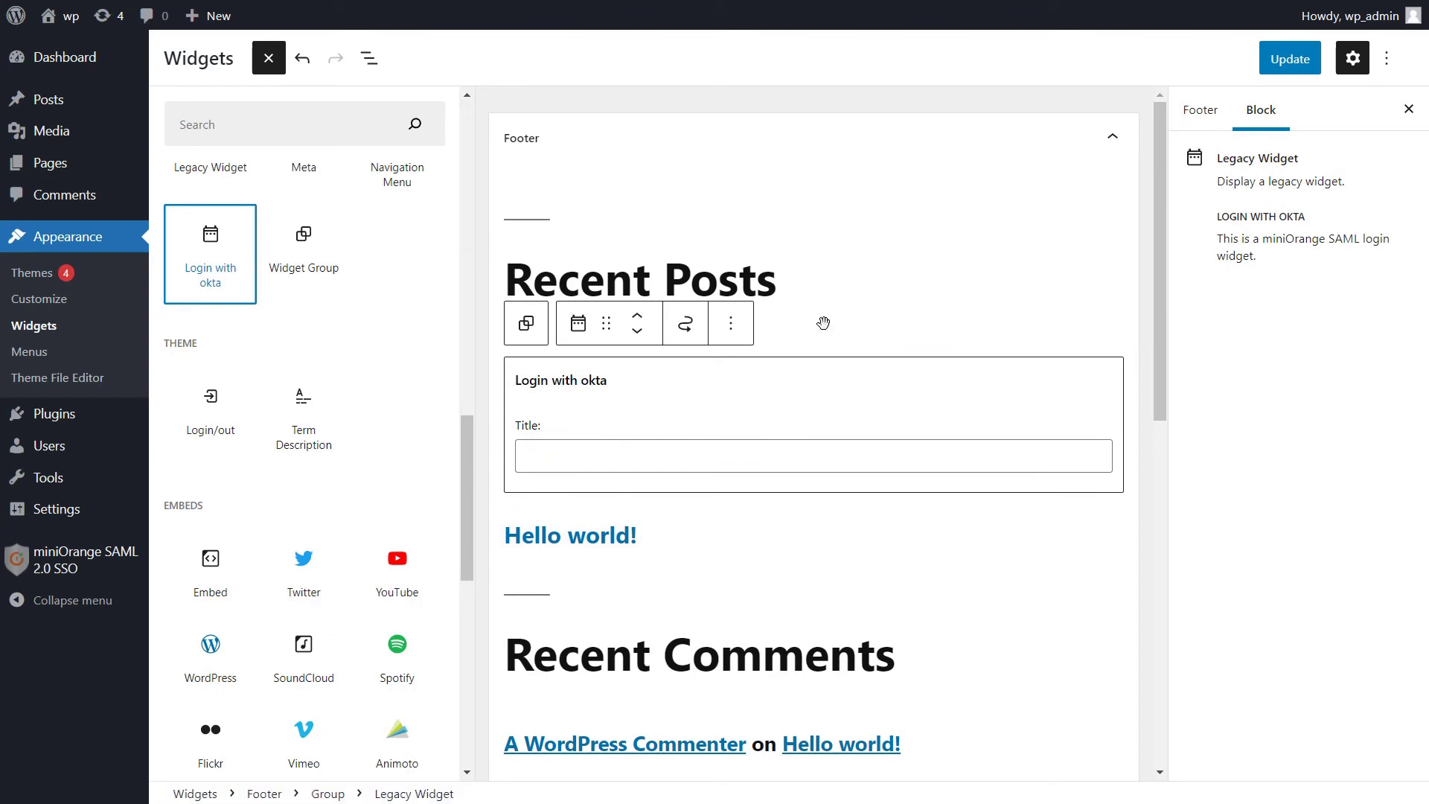
pyautogui.click(665, 452)
pyautogui.write('Log in with Okta')
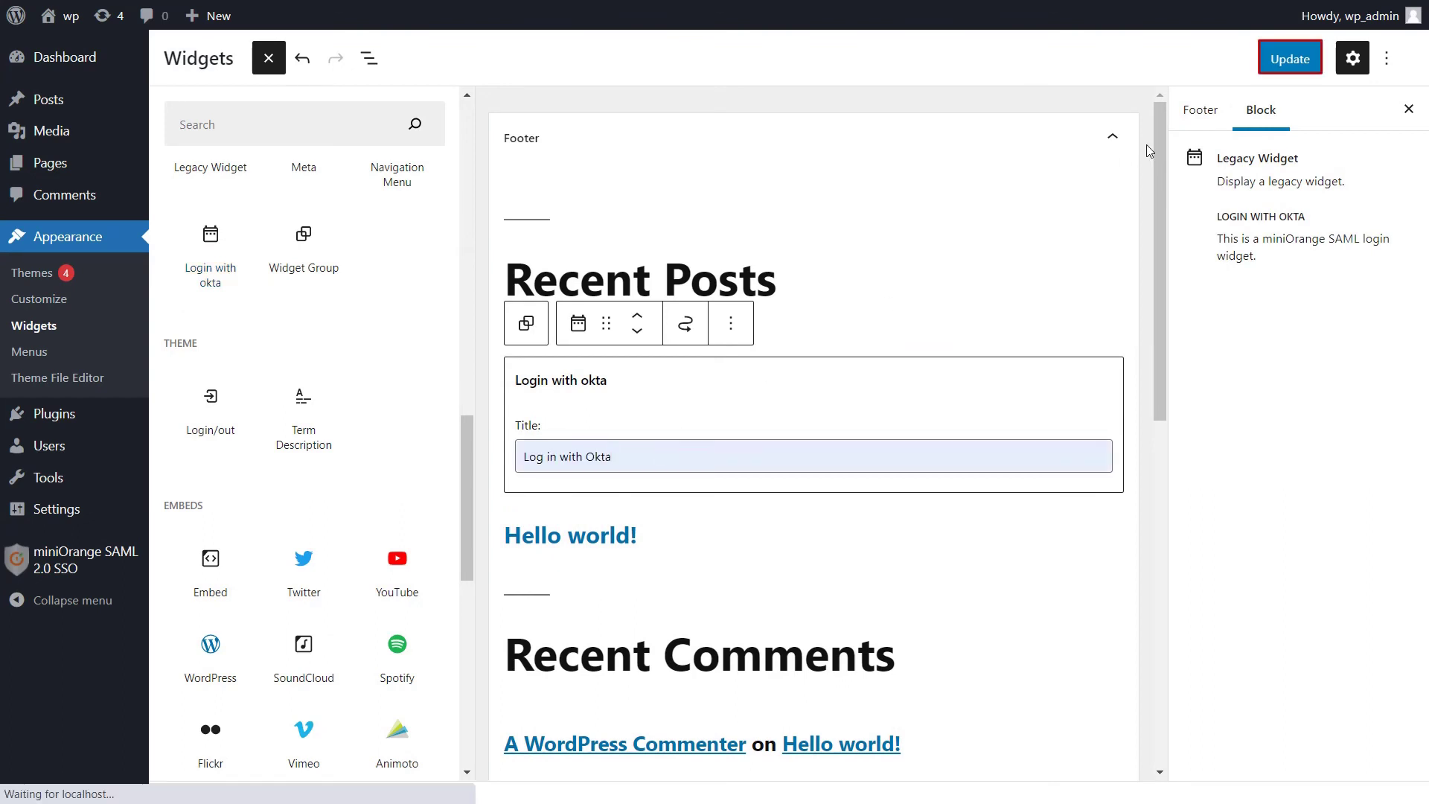
pyautogui.click(1292, 64)
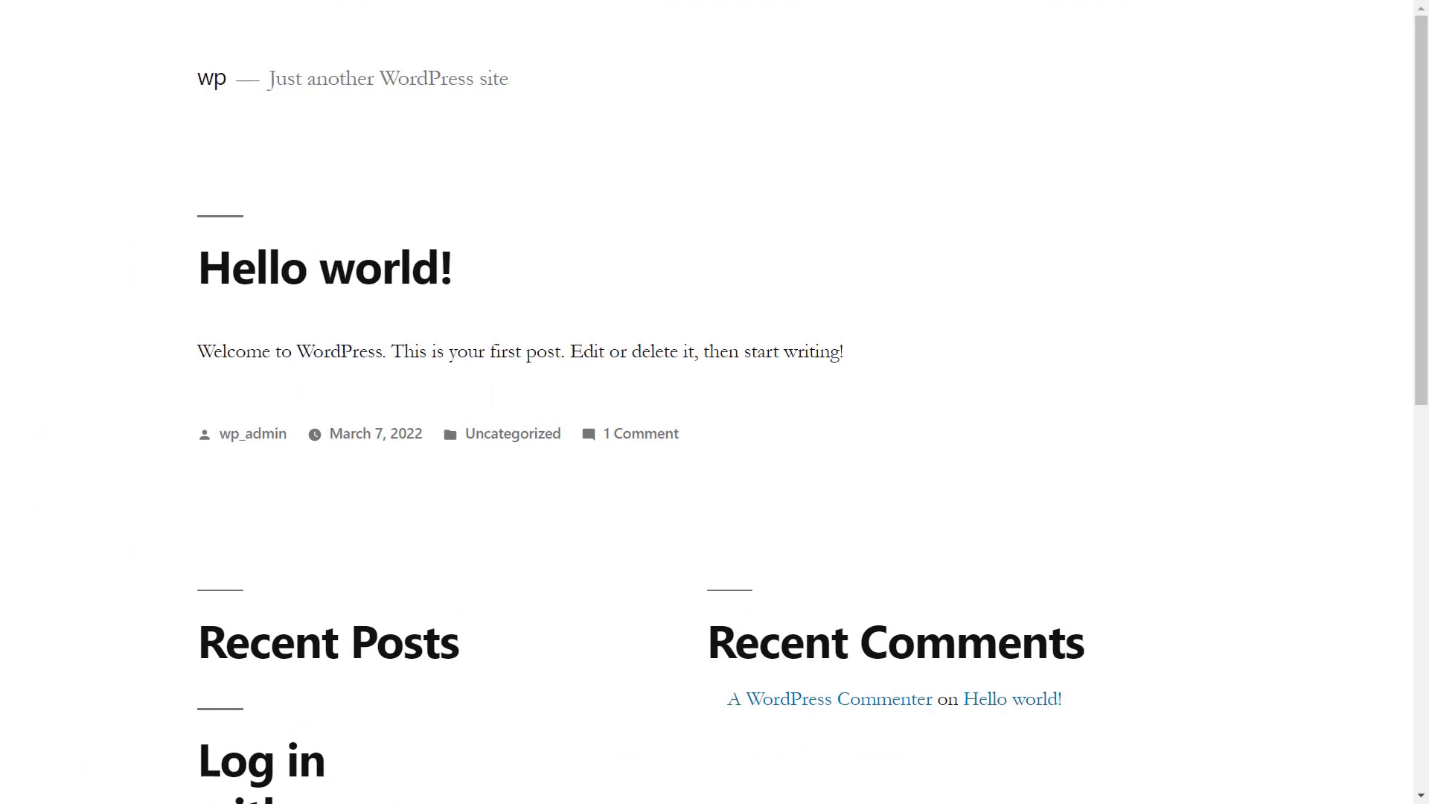
# Scroll to the footer widget and sign in using its Login with okta link.
pyautogui.scroll(-5, 520, 552)
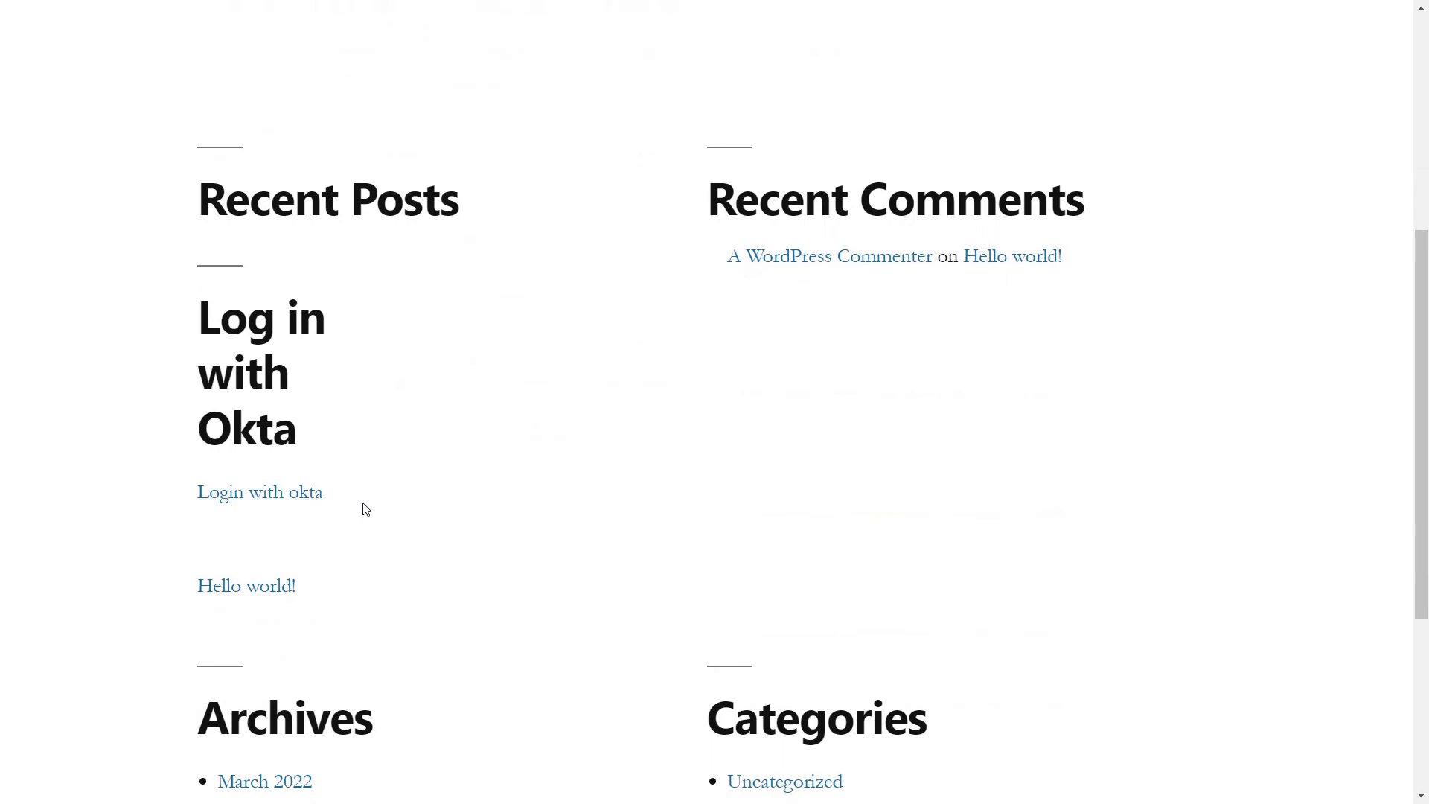
pyautogui.click(292, 505)
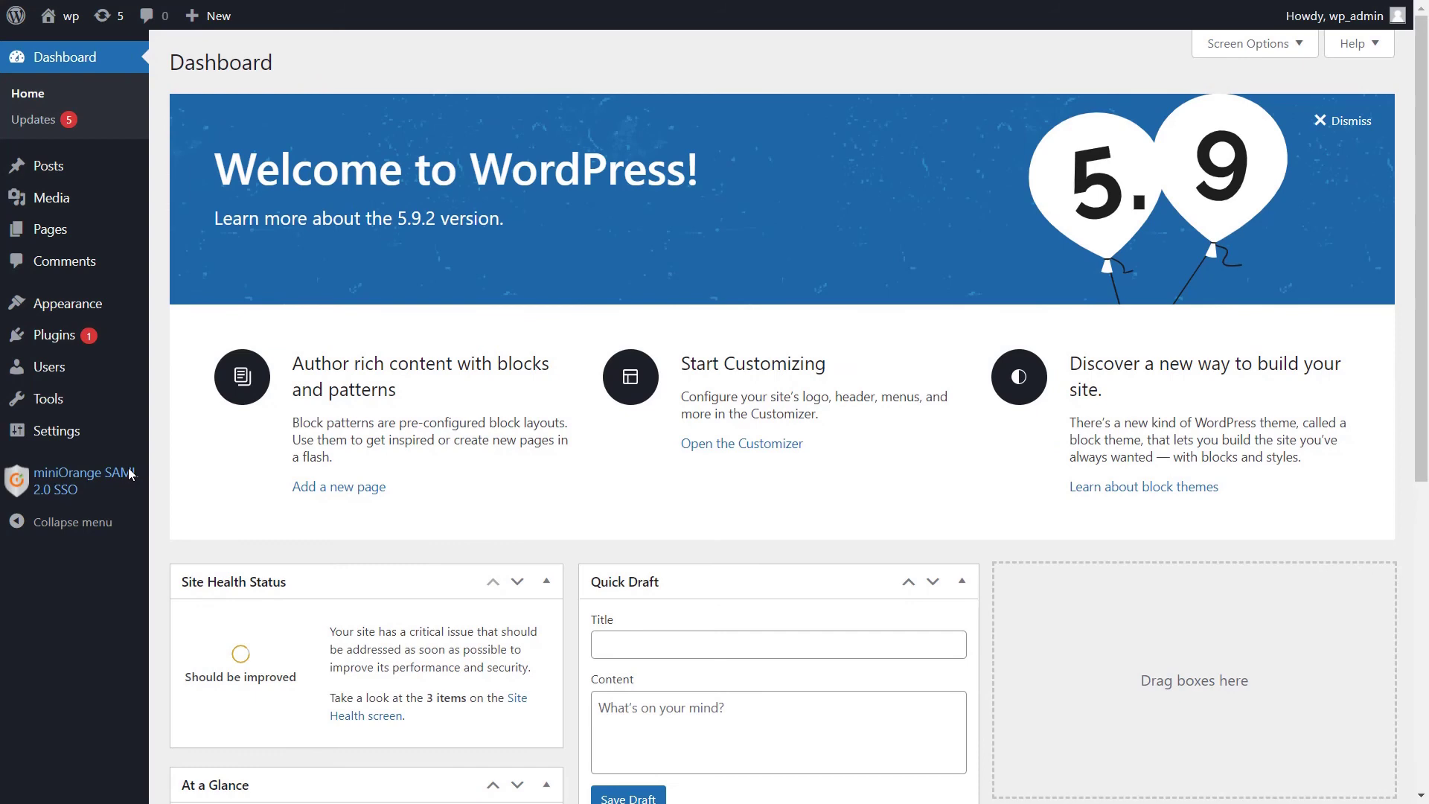
# Enable the login-page SSO button under Redirection & SSO Links, then sign in via Login with okta.
pyautogui.click(64, 498)
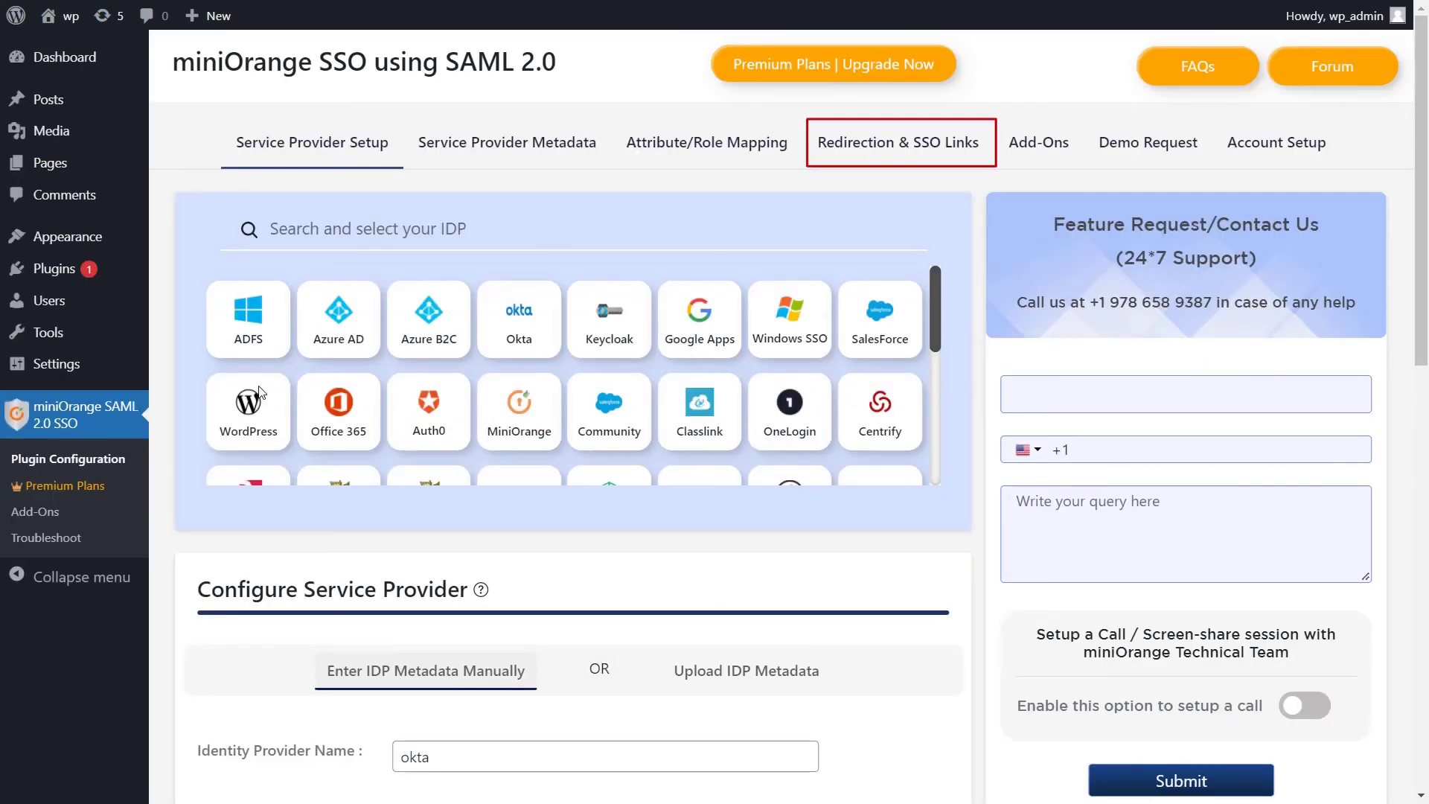
pyautogui.click(898, 143)
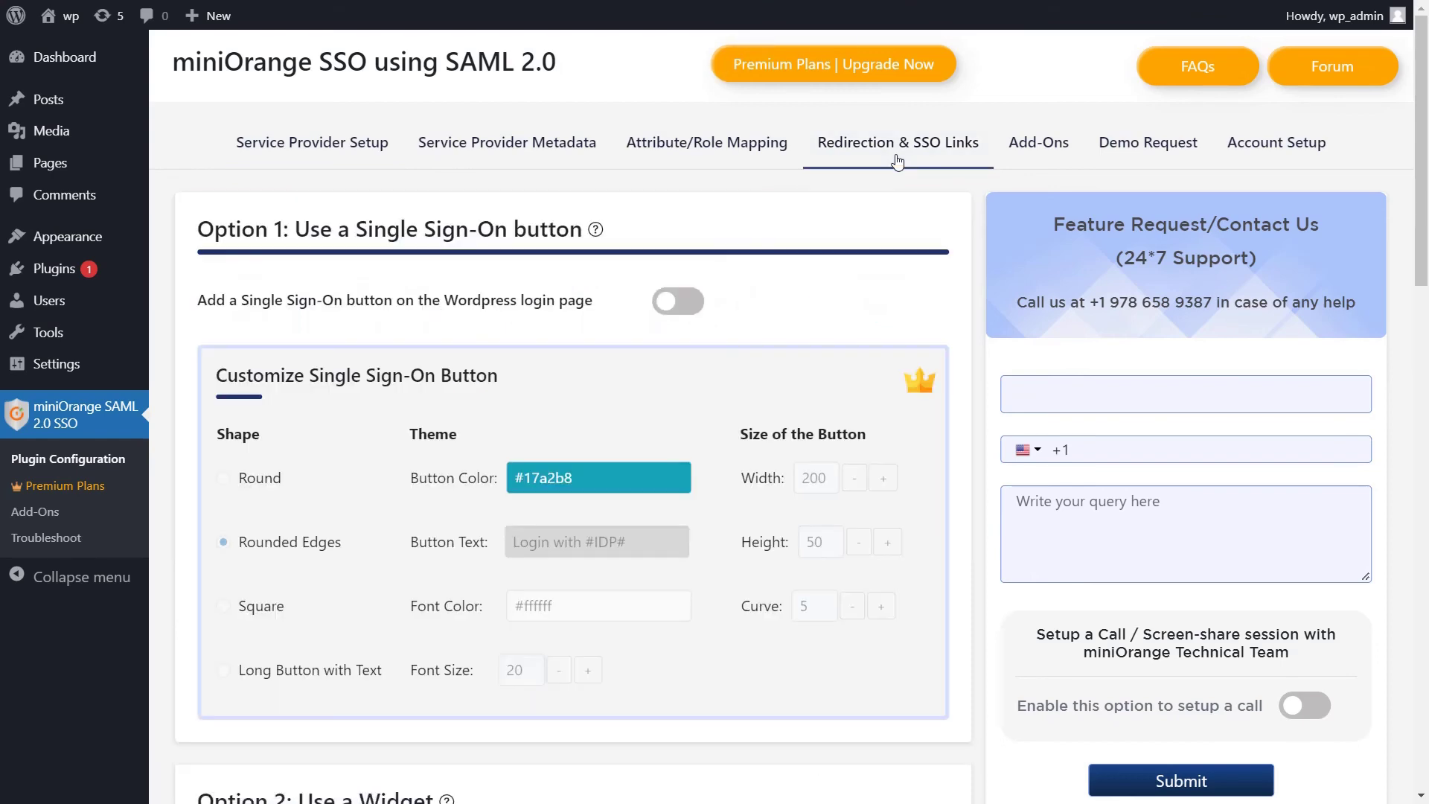
pyautogui.click(678, 299)
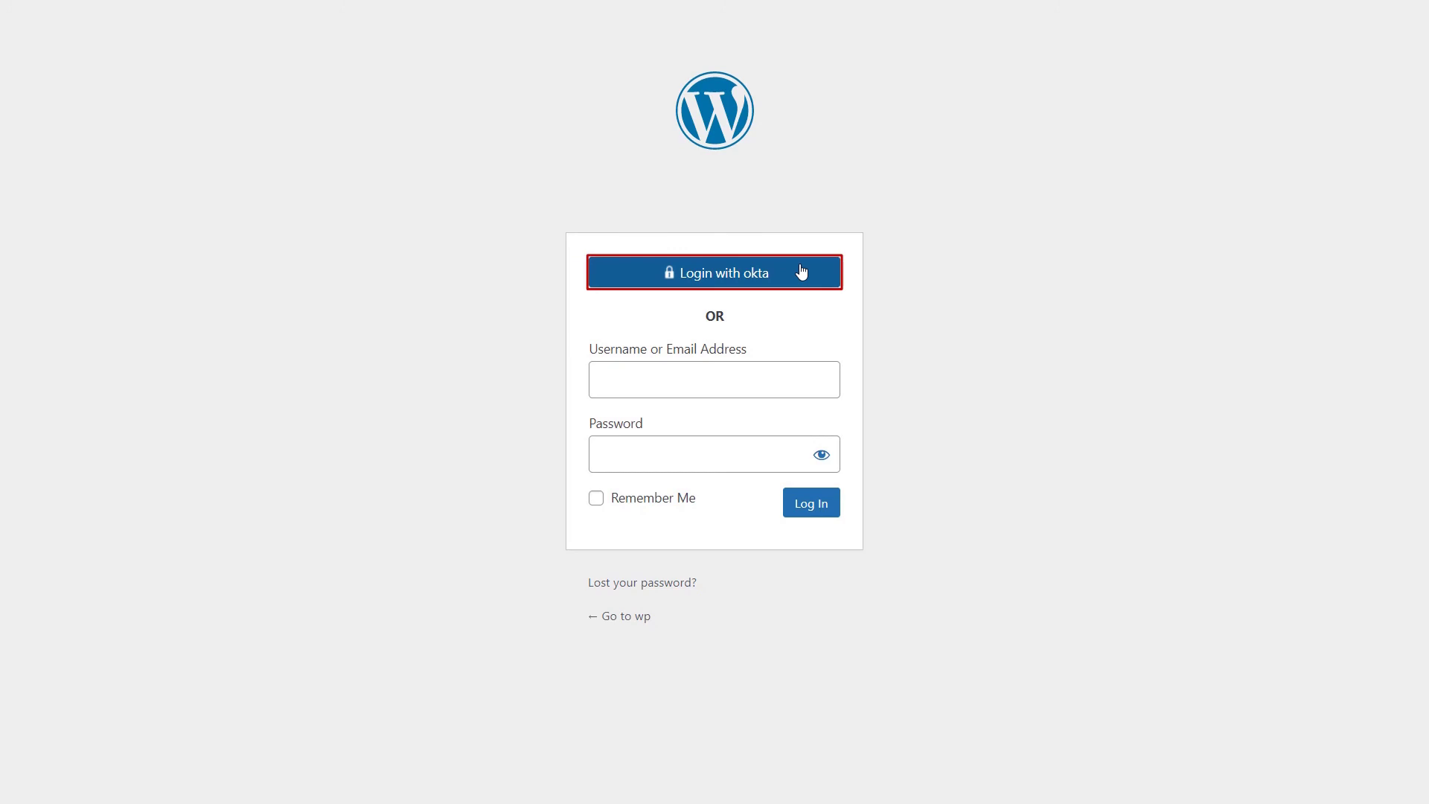
pyautogui.click(801, 271)
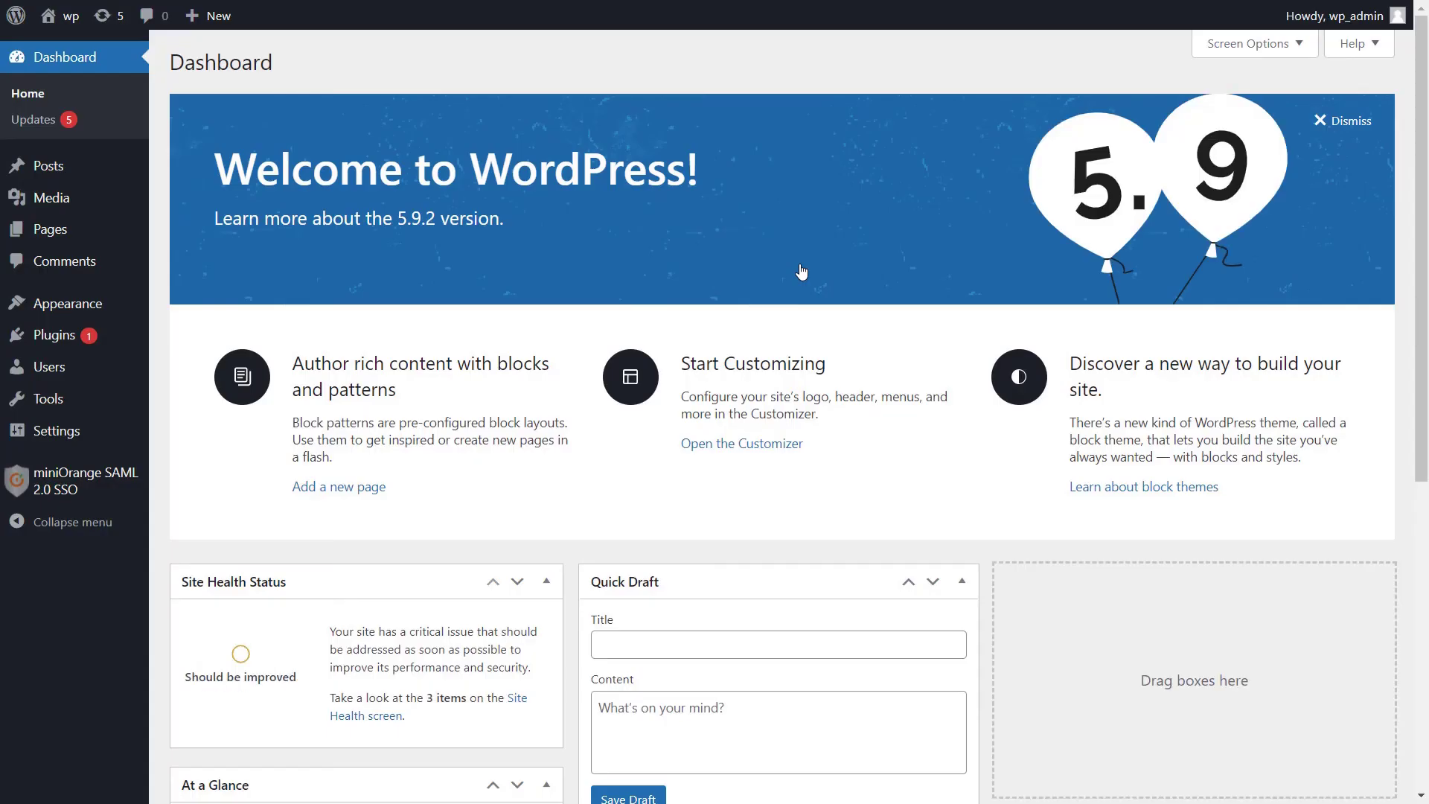